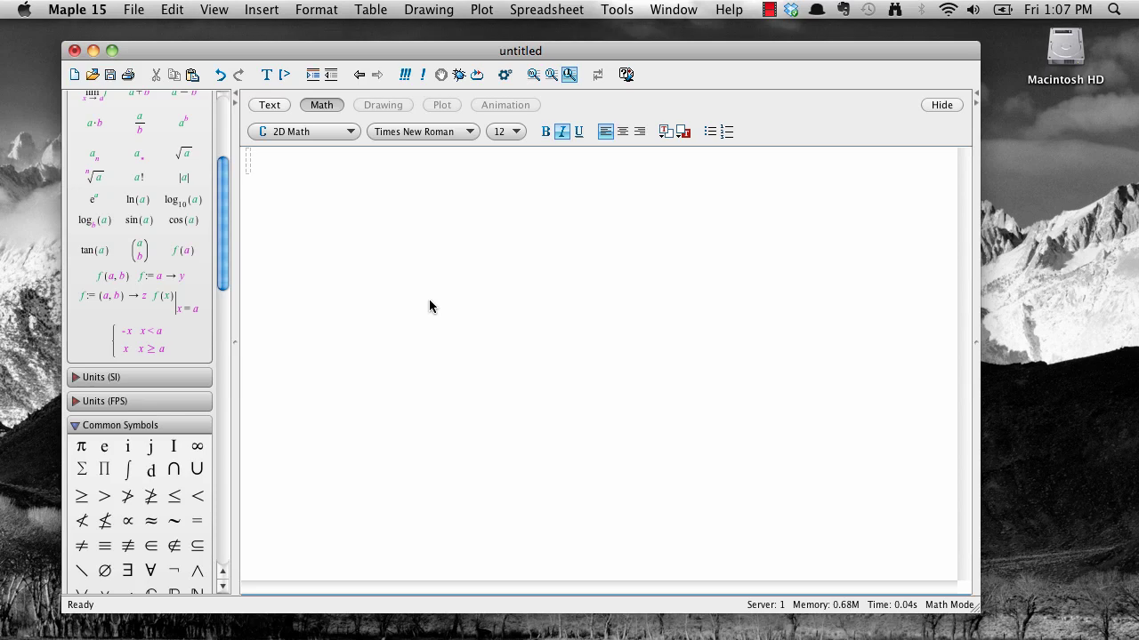
# Define g := x → e^(-x)·cos(x) from the function and exponential palette templates, and evaluate it.
pyautogui.moveTo(218, 267); pyautogui.dragTo(218, 225)
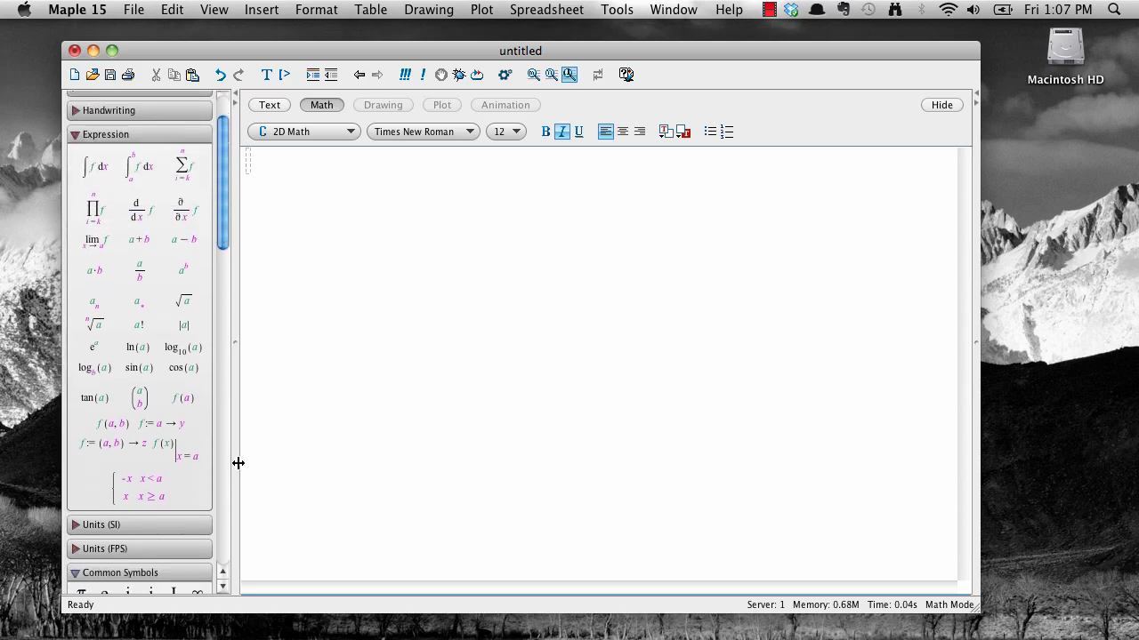
pyautogui.click(179, 424)
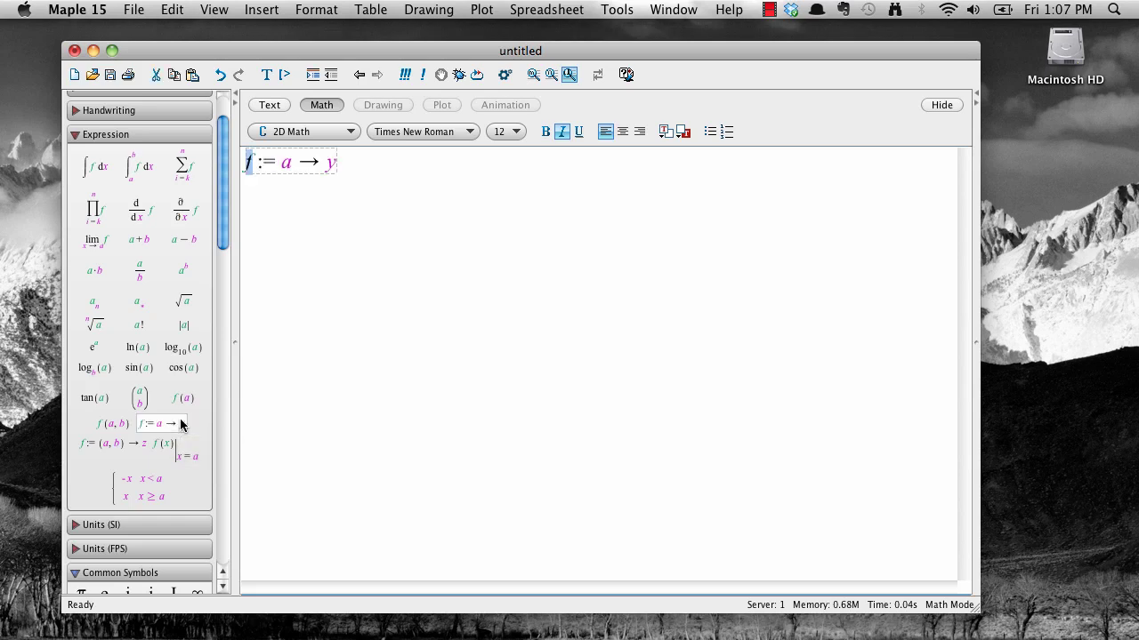
pyautogui.write('g')
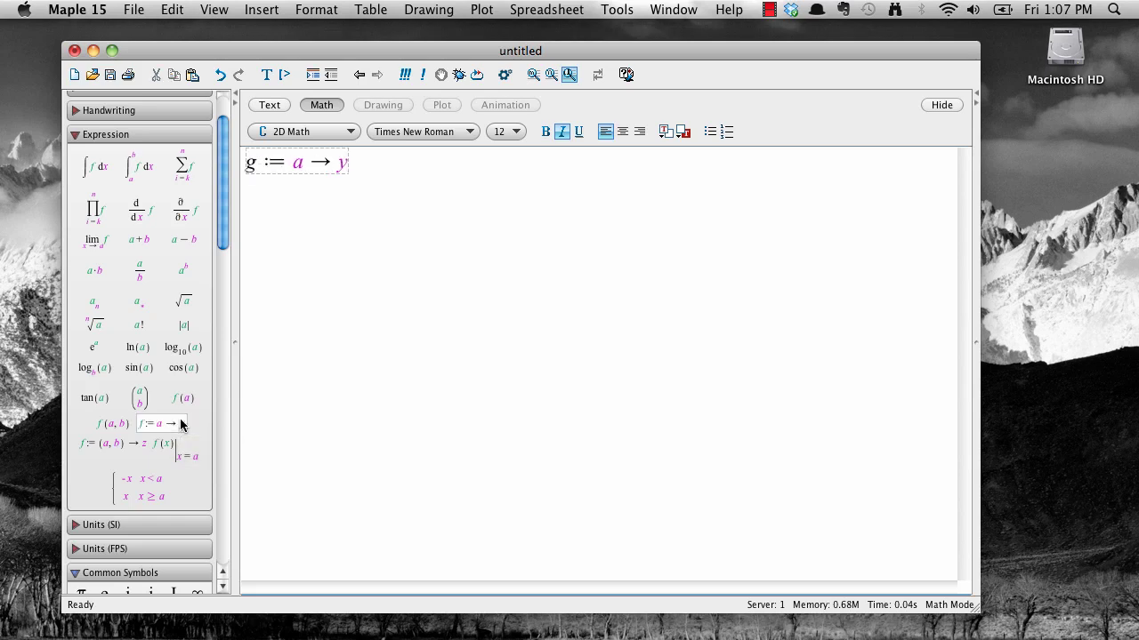
pyautogui.press('Tab')
pyautogui.write('x')
pyautogui.press('Tab')
pyautogui.click(95, 349)
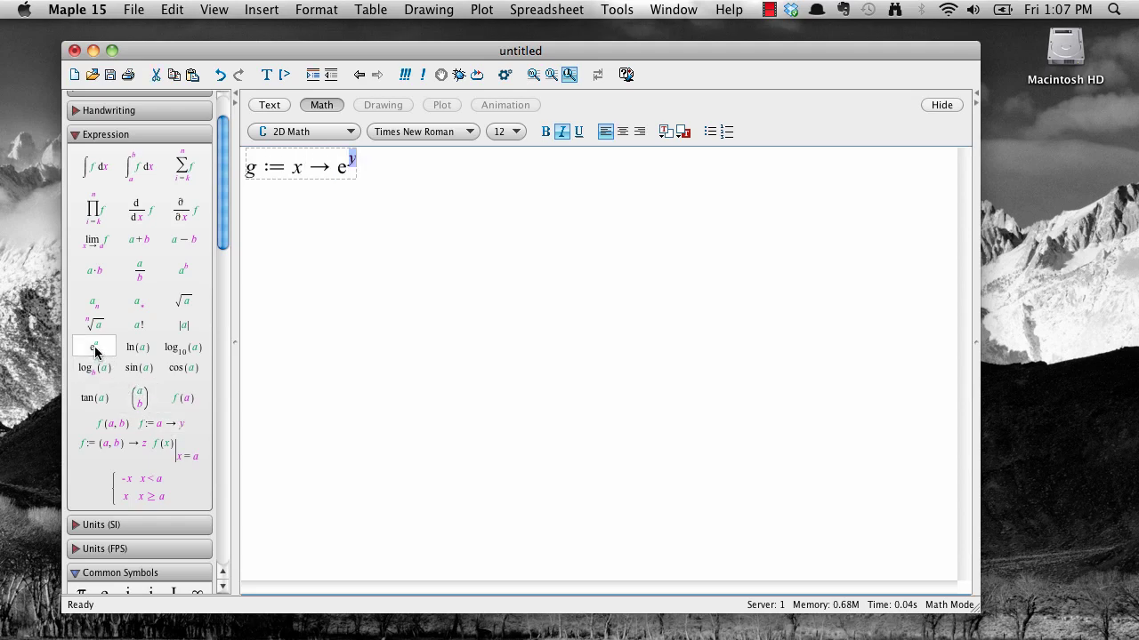
pyautogui.write('-x')
pyautogui.press('Right')
pyautogui.write('*')
pyautogui.write('cos(')
pyautogui.write('x)')
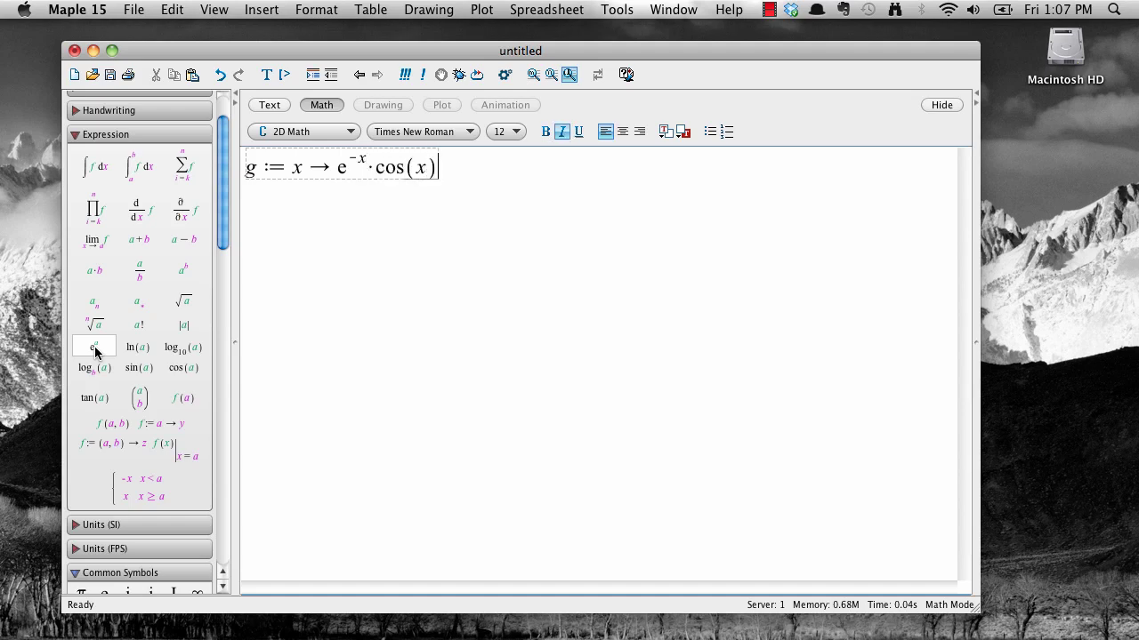
pyautogui.press('Return')
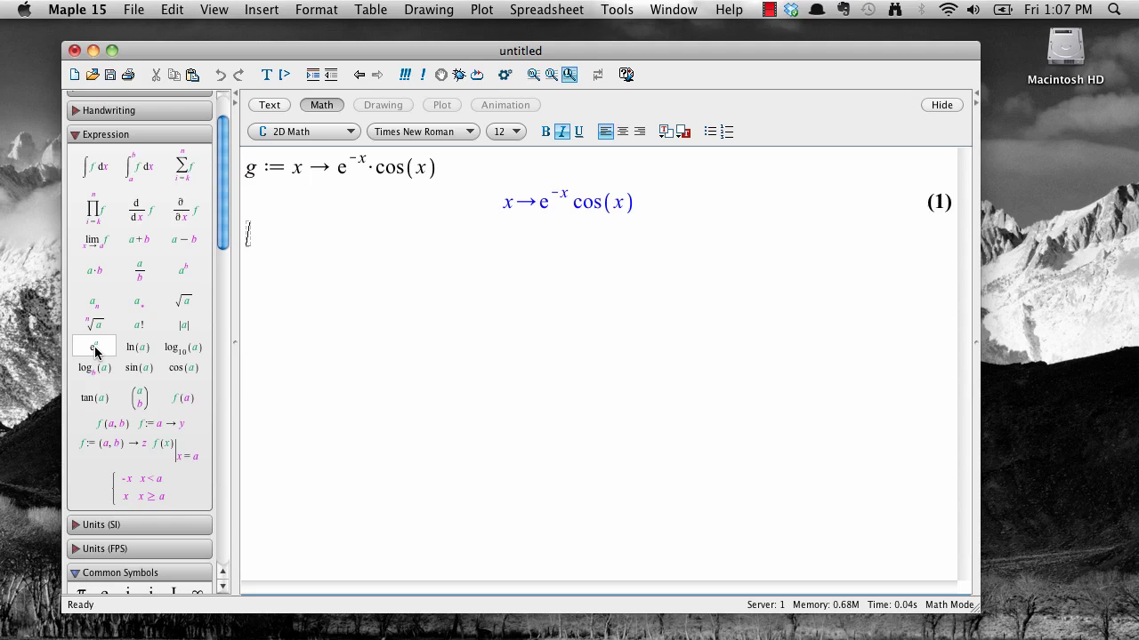
# Plot output (1) as a 2-D graph, giving a red curve of g over -10 to 10.
pyautogui.rightClick(554, 212)
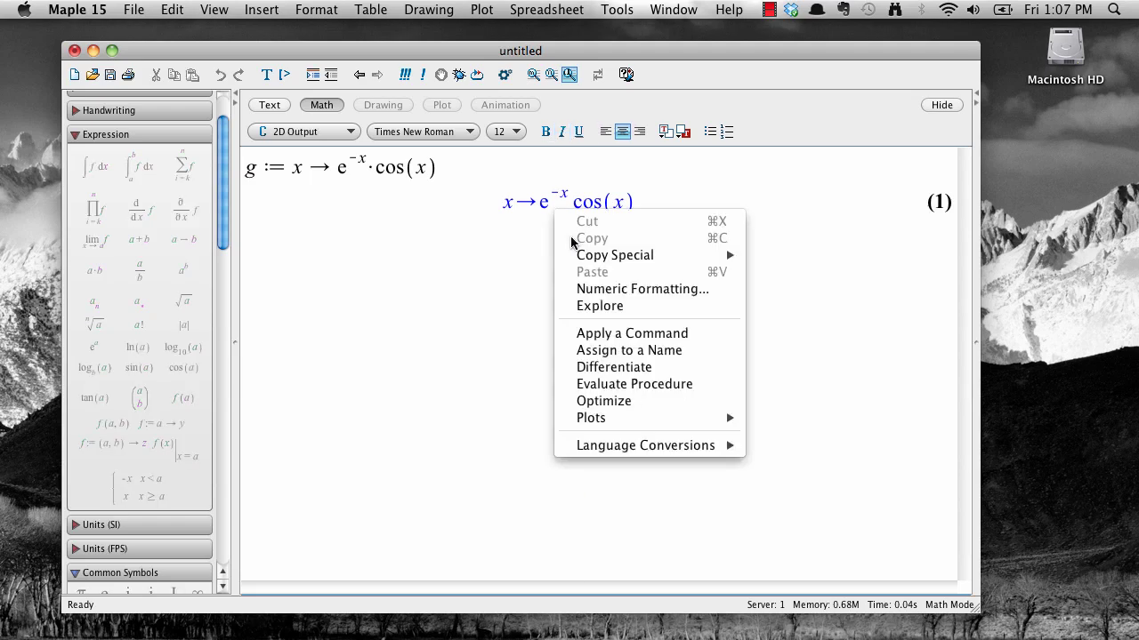
pyautogui.moveTo(606, 420)
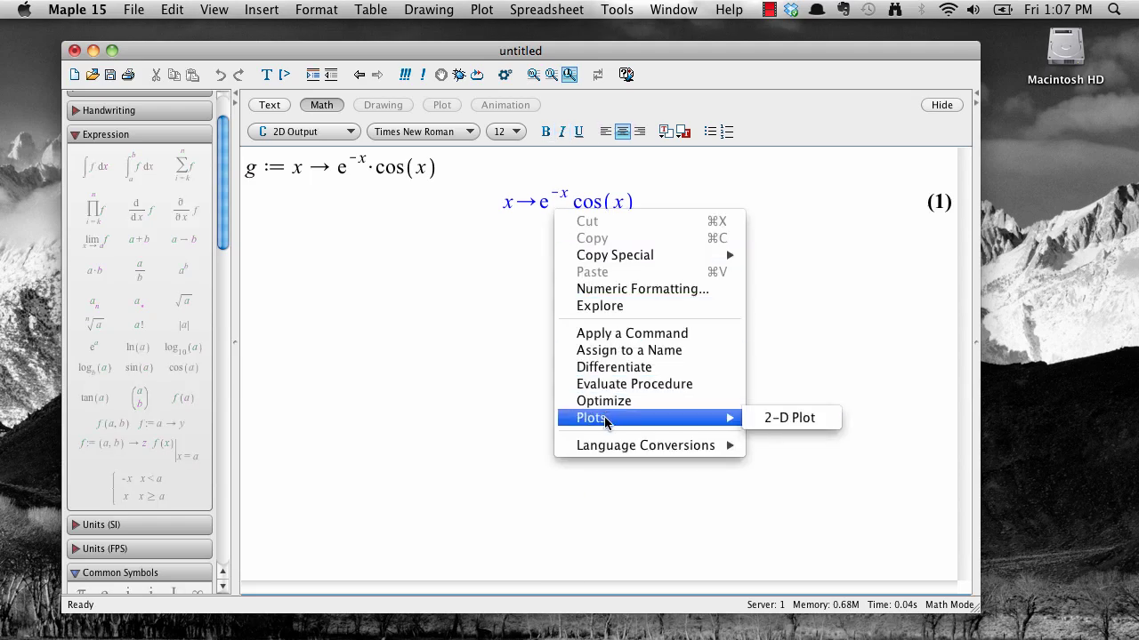
pyautogui.click(817, 420)
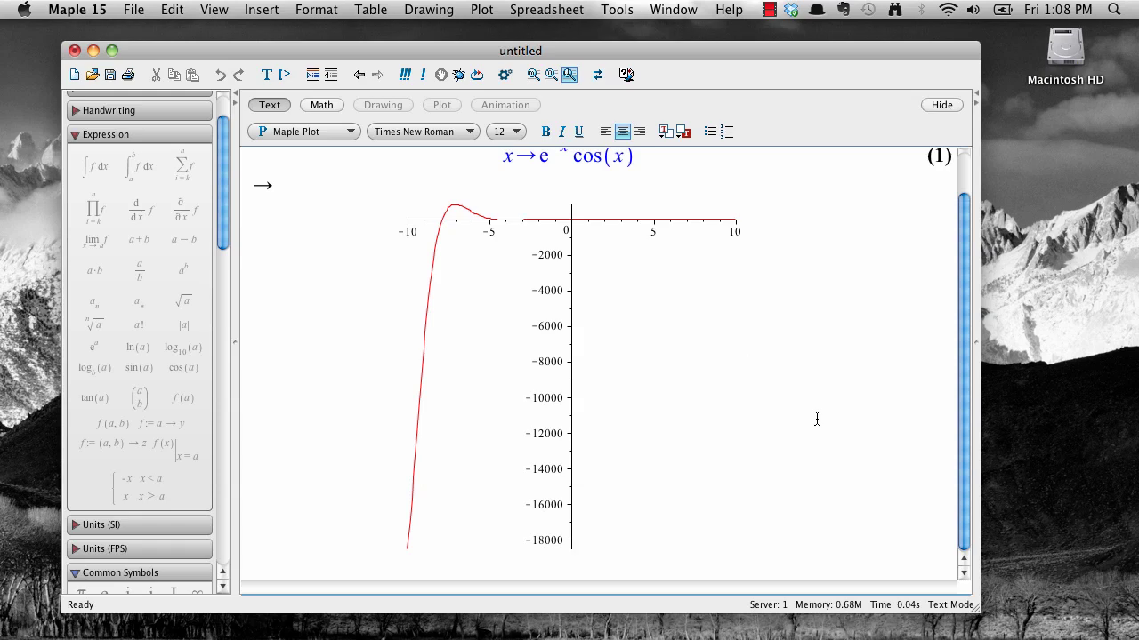
# Set the horizontal axis range to min 0 and max 2 in the plot's axis properties.
pyautogui.rightClick(646, 320)
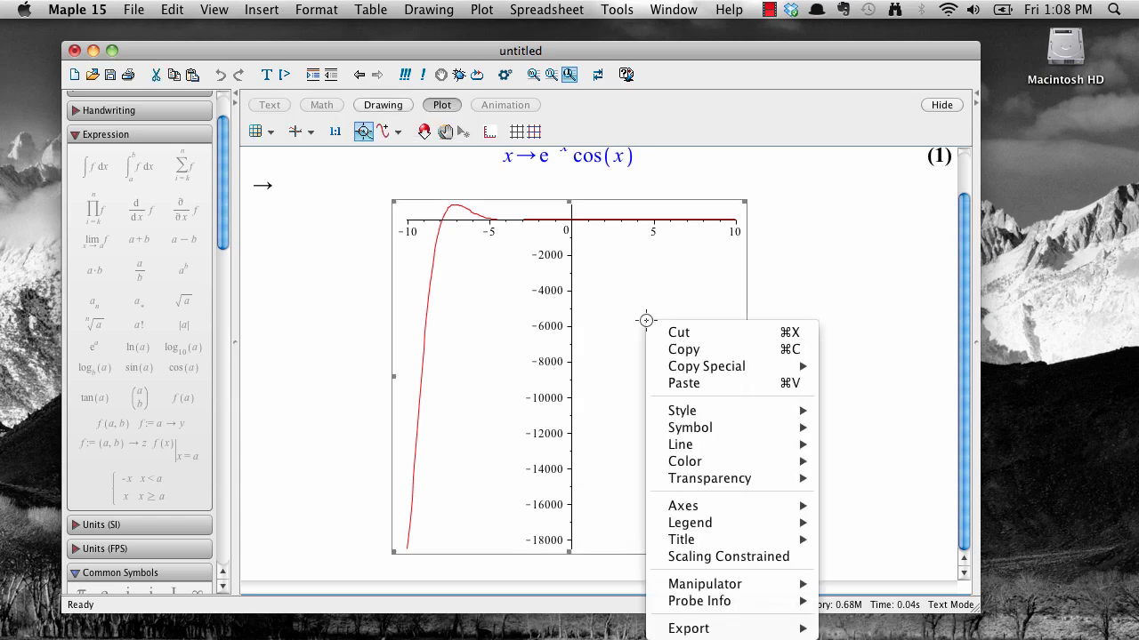
pyautogui.moveTo(704, 507)
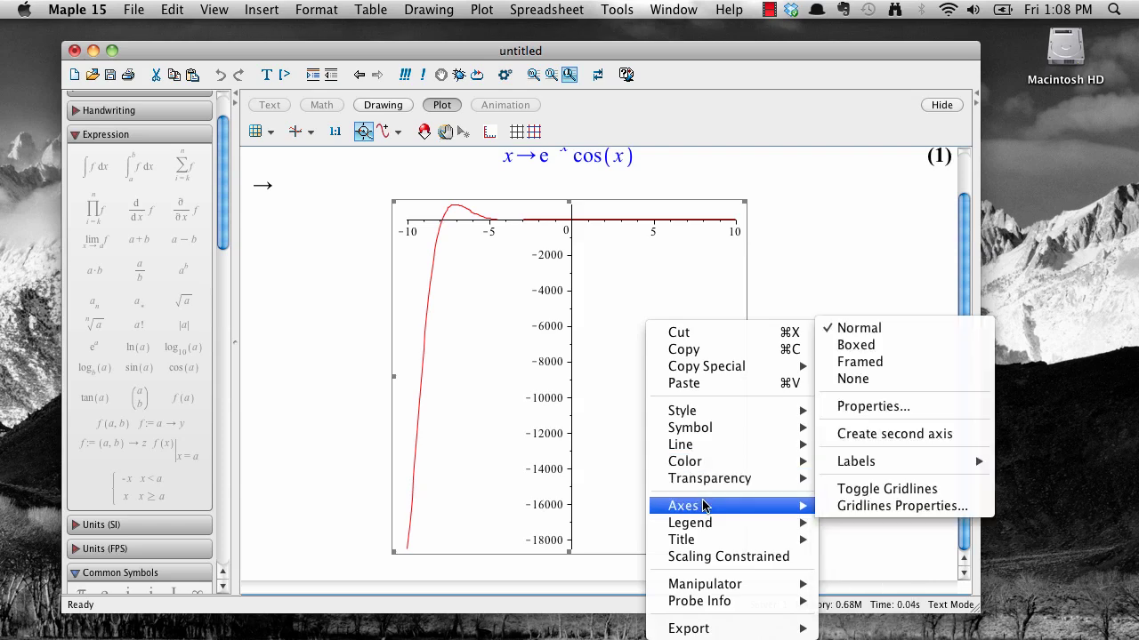
pyautogui.click(861, 407)
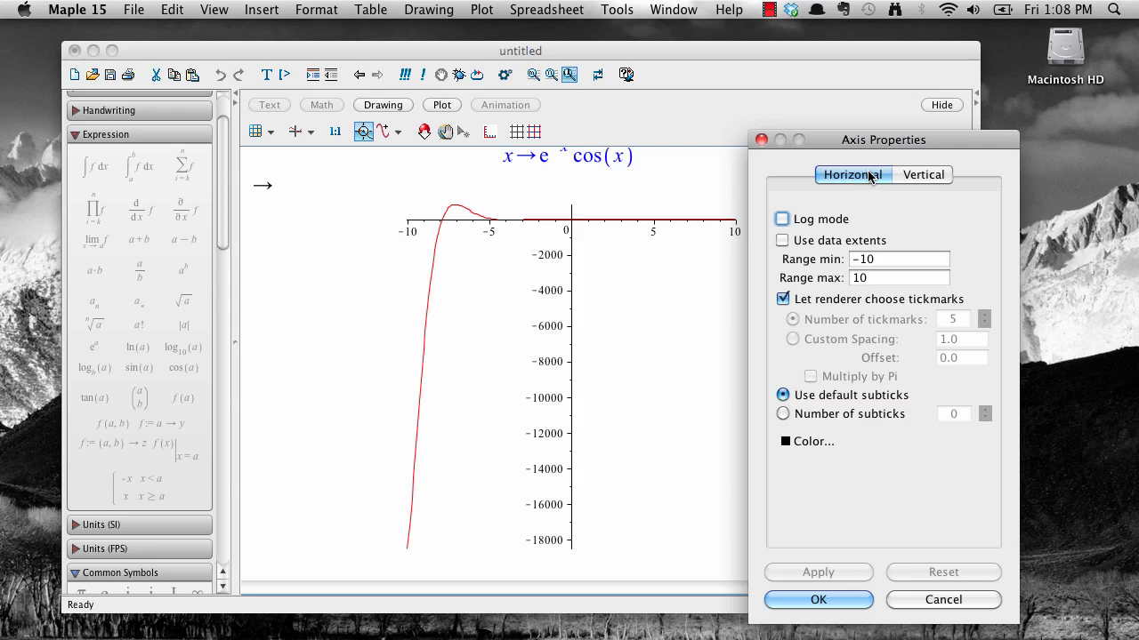
pyautogui.moveTo(864, 139); pyautogui.dragTo(870, 92)
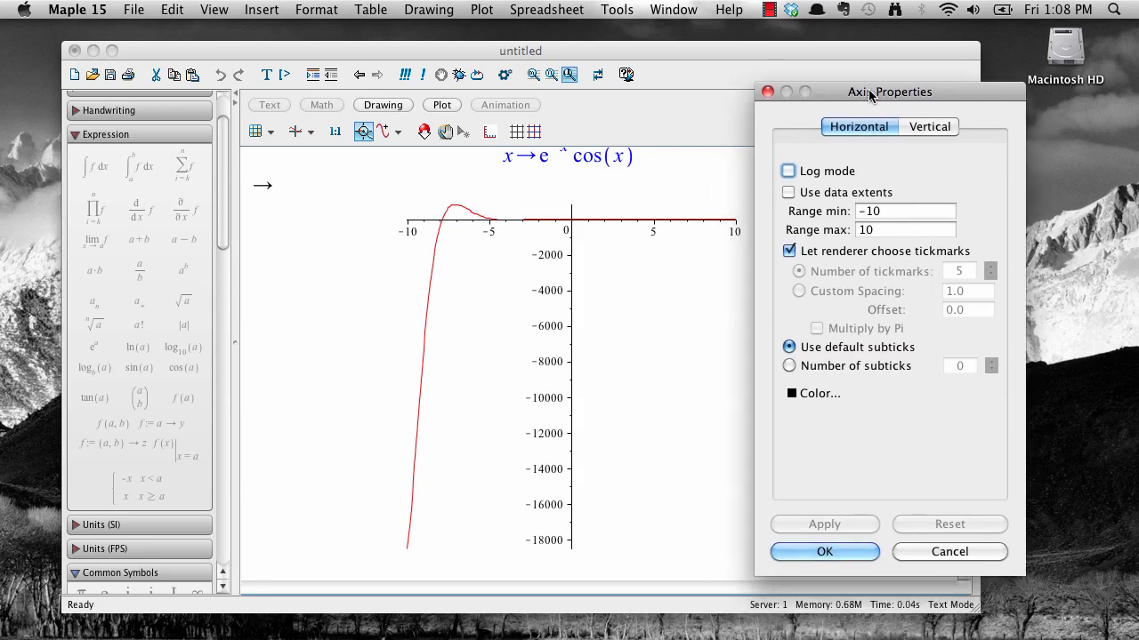
pyautogui.doubleClick(888, 217)
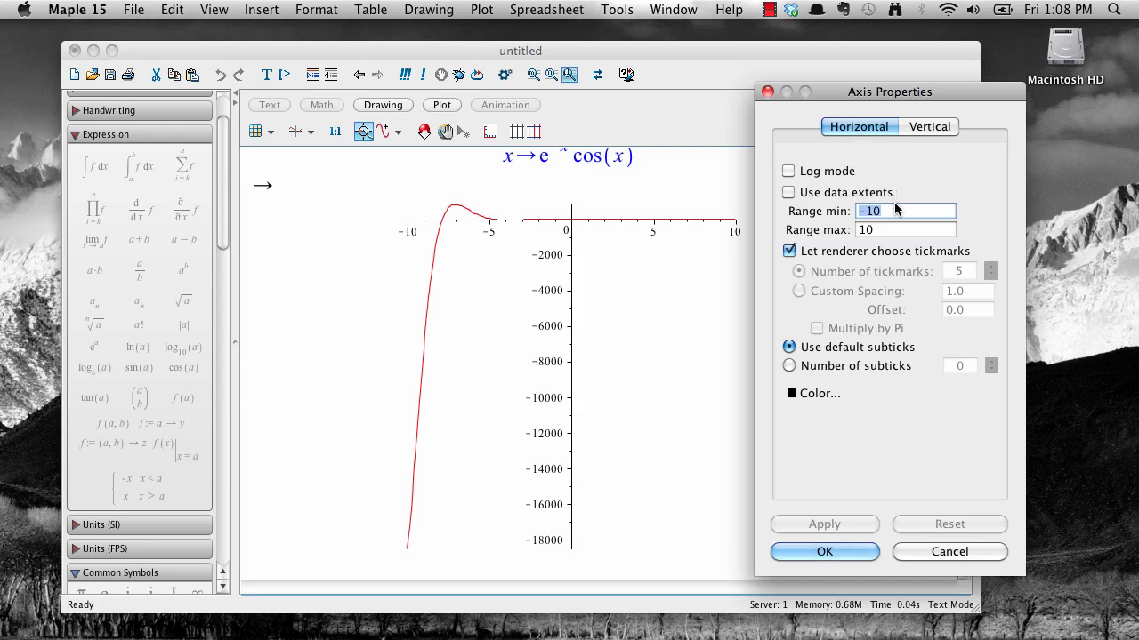
pyautogui.write('0')
pyautogui.press('Tab')
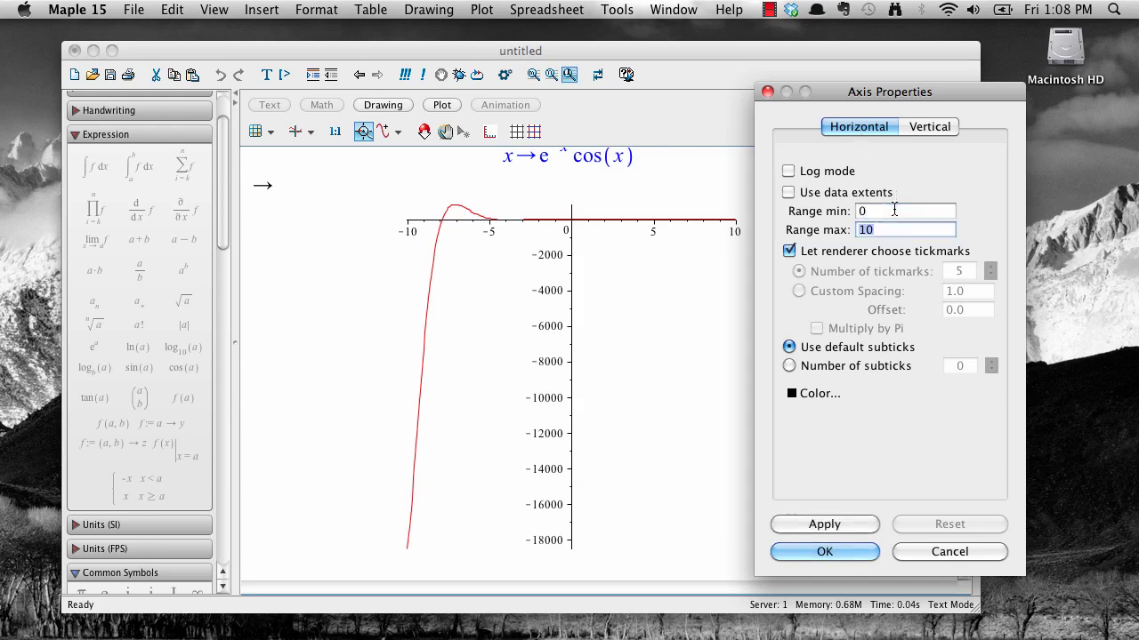
pyautogui.write('2')
pyautogui.click(821, 551)
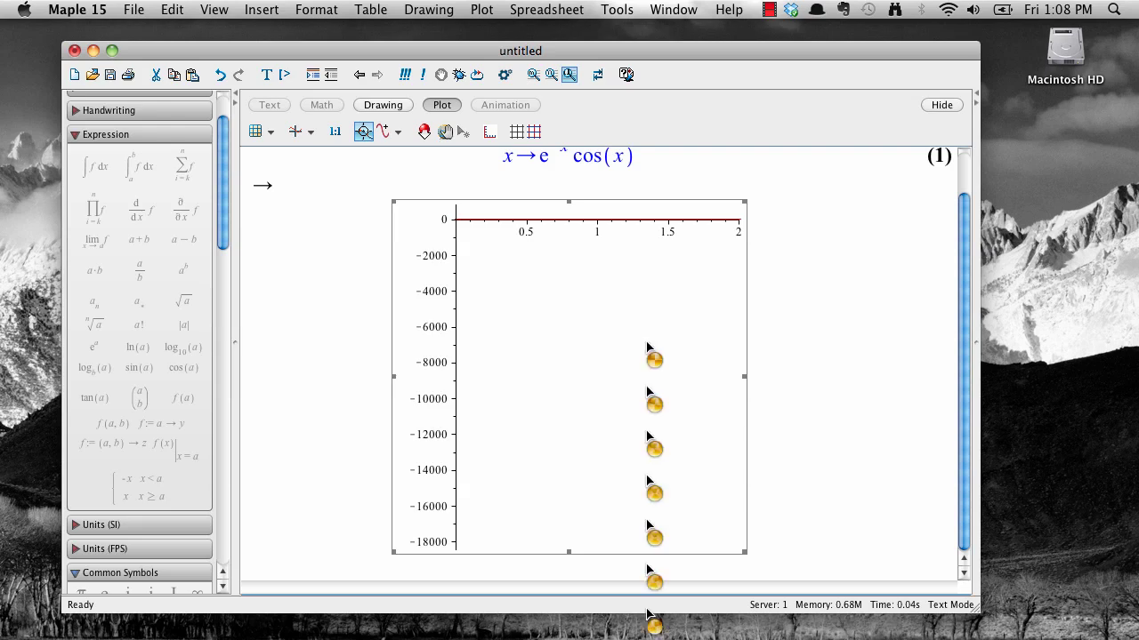
# Turn off data extents for the vertical axis and set its range from -1 to 2.
pyautogui.rightClick(647, 342)
pyautogui.moveTo(693, 528)
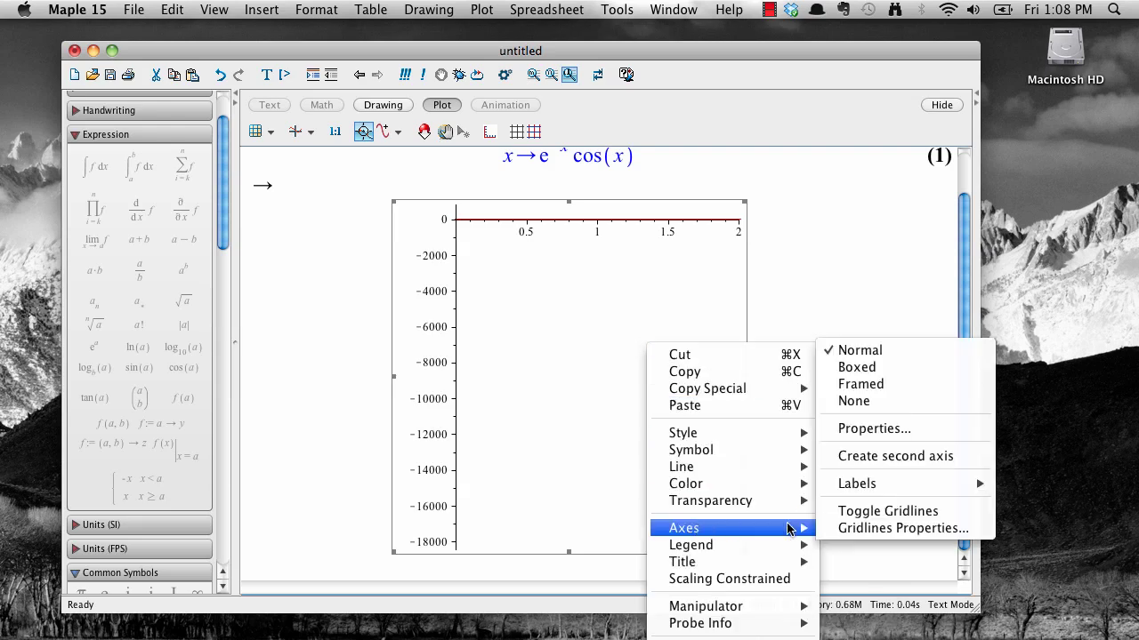
pyautogui.click(861, 429)
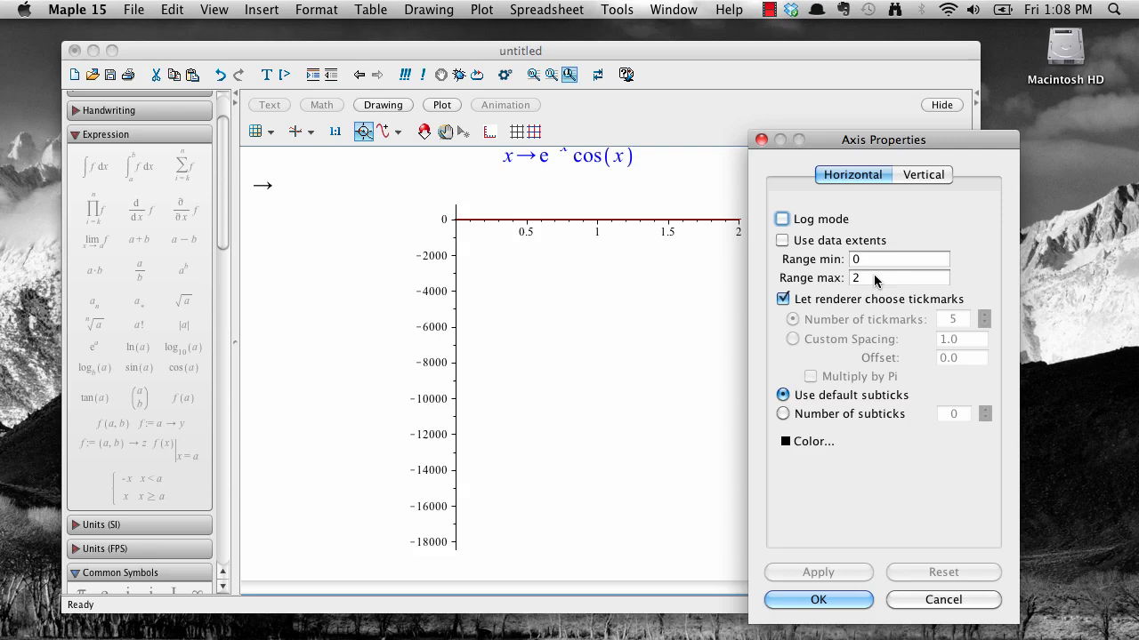
pyautogui.click(913, 176)
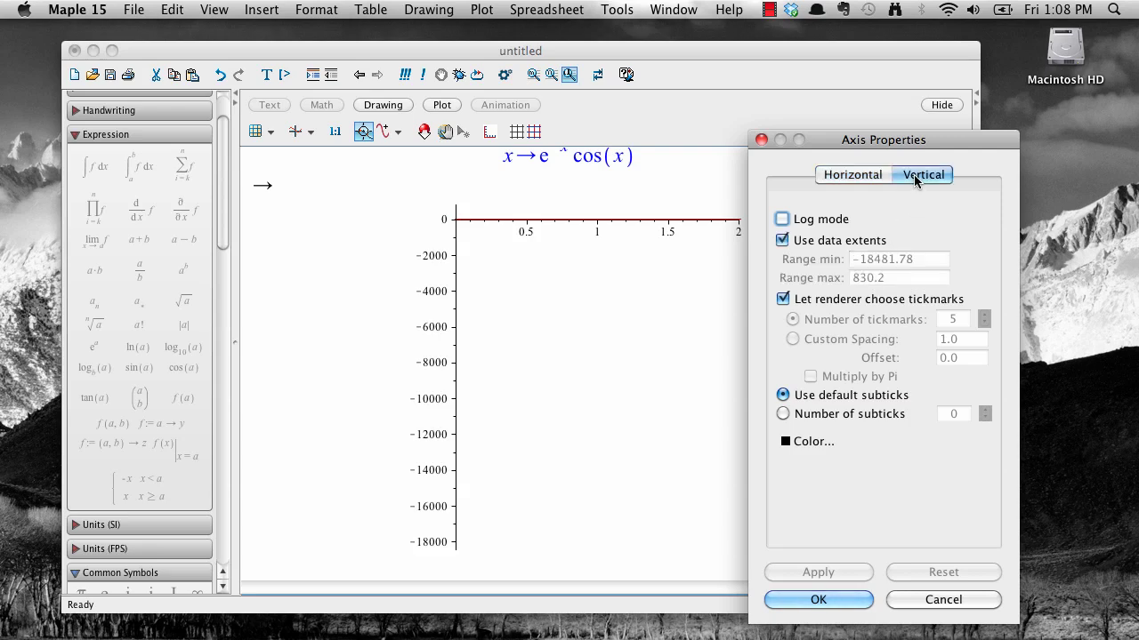
pyautogui.click(783, 240)
pyautogui.click(911, 261)
pyautogui.tripleClick(912, 260)
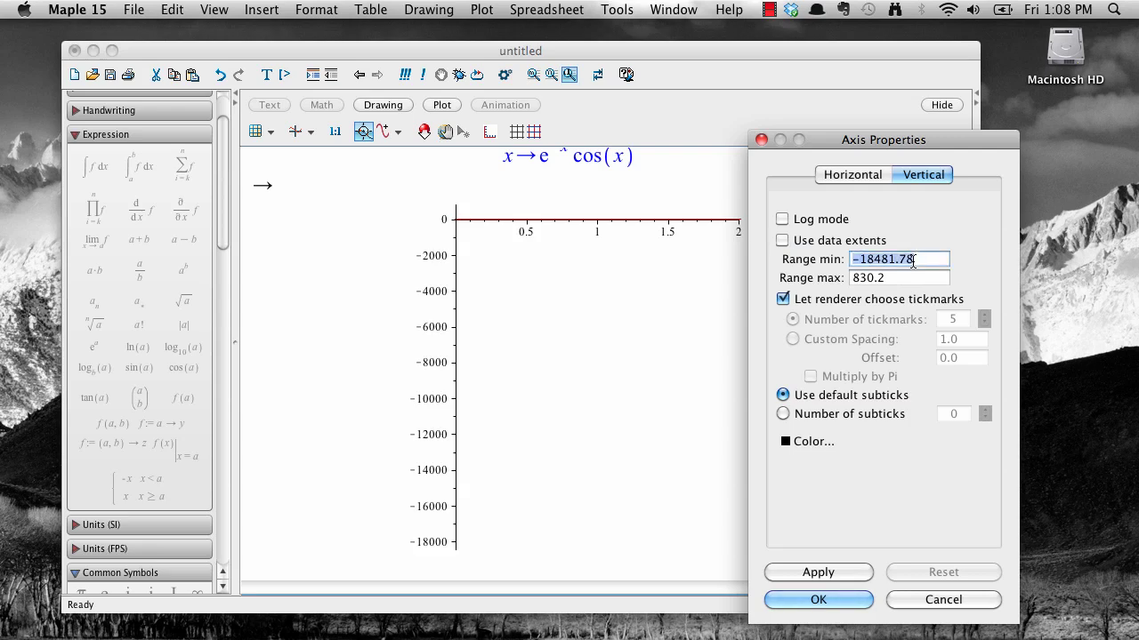
pyautogui.write('-1')
pyautogui.press('Tab')
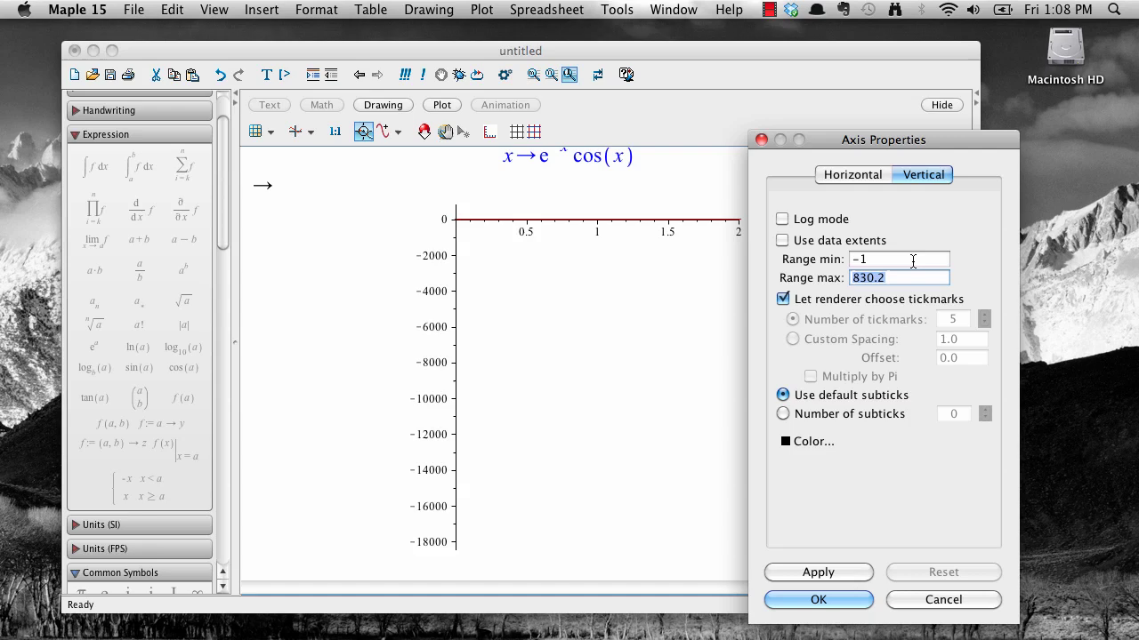
pyautogui.write('2')
pyautogui.click(819, 599)
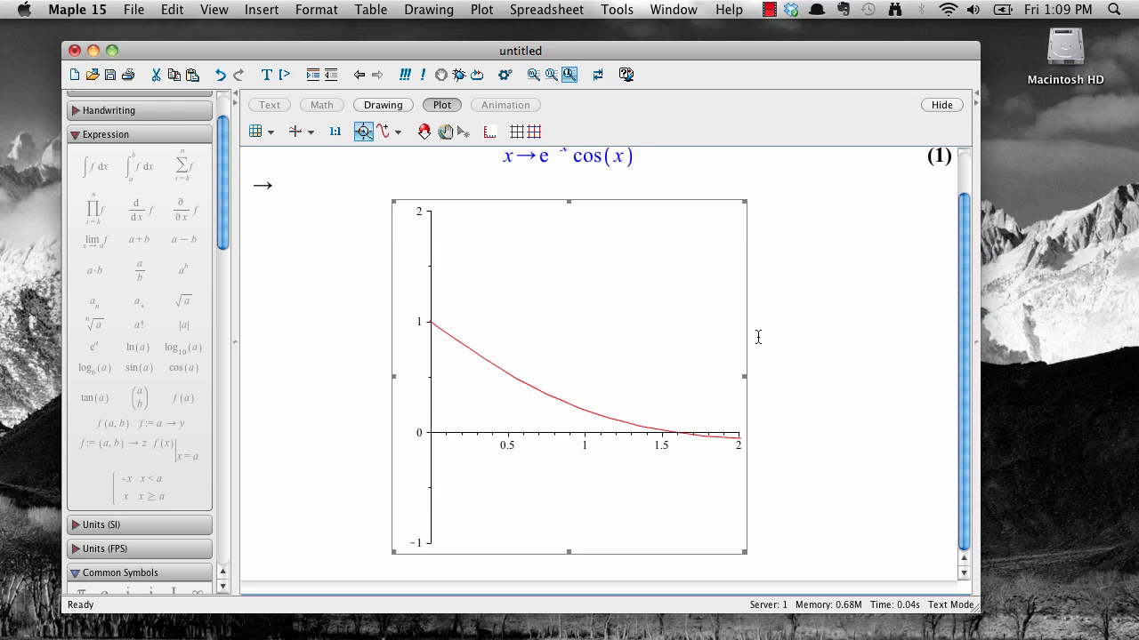
# Recolour the exponential curve from red to blue.
pyautogui.rightClick(547, 396)
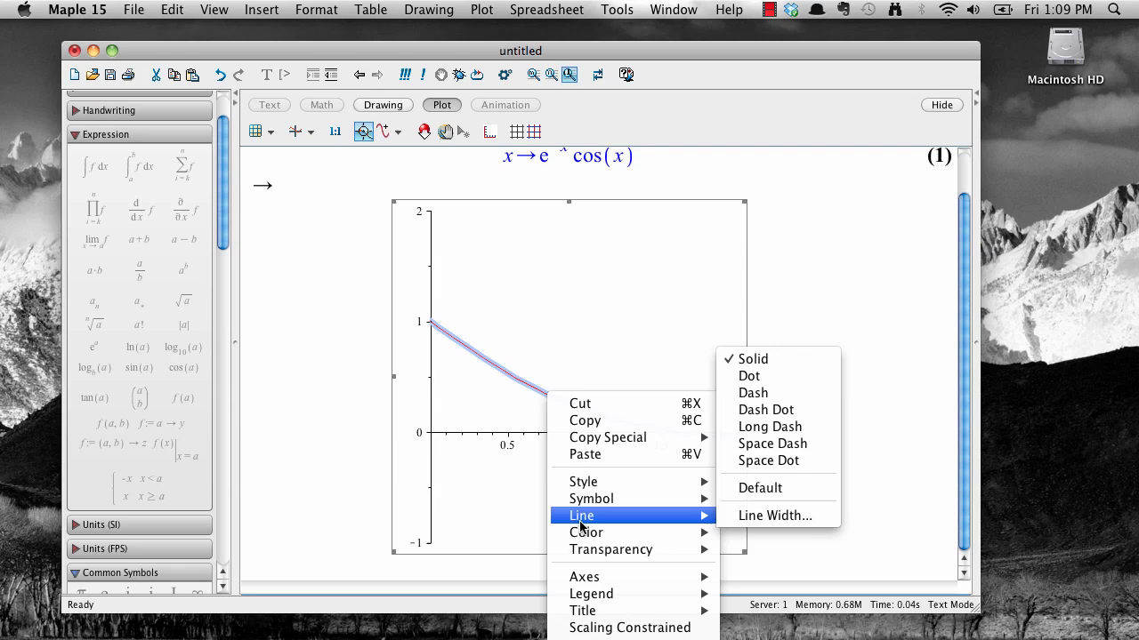
pyautogui.moveTo(642, 537)
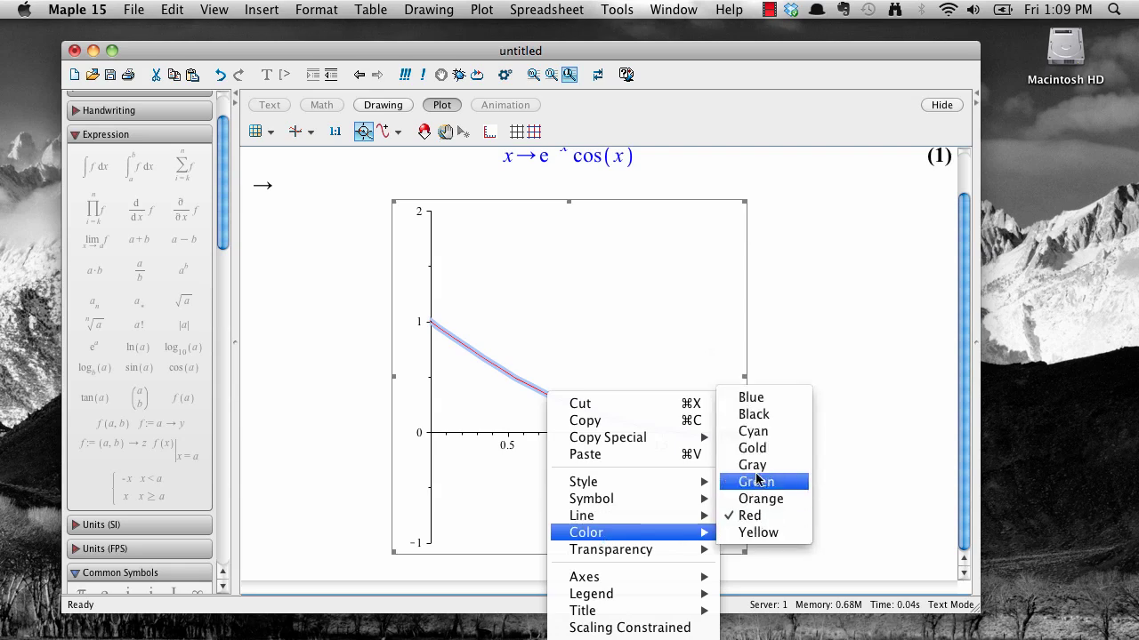
pyautogui.click(757, 398)
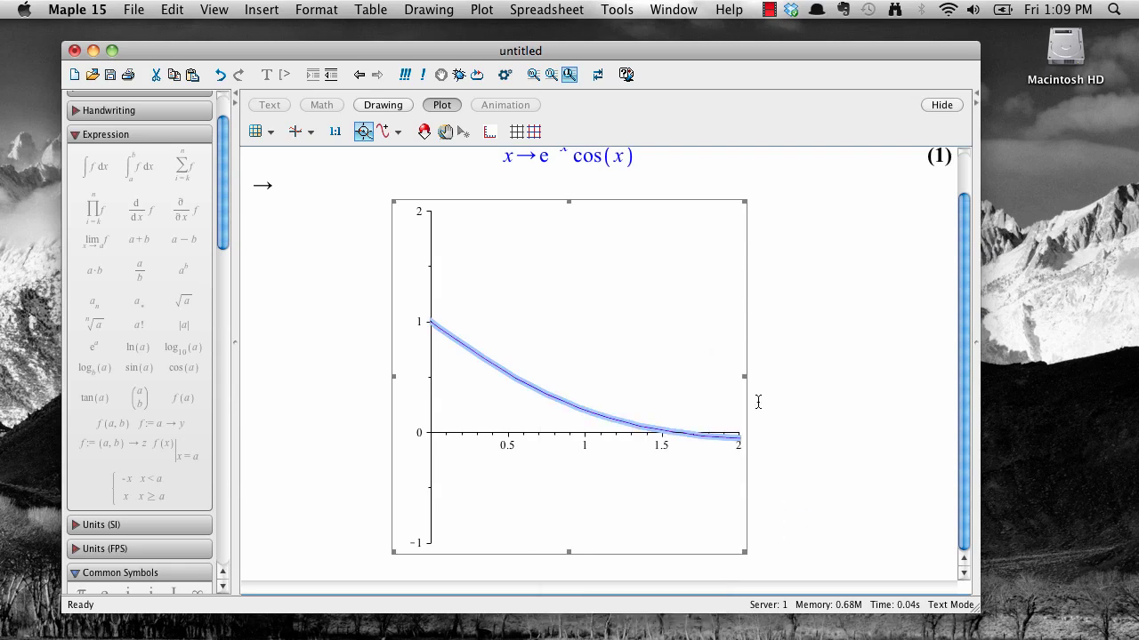
# Change the blue curve's line style to dashed.
pyautogui.rightClick(630, 425)
pyautogui.moveTo(714, 514)
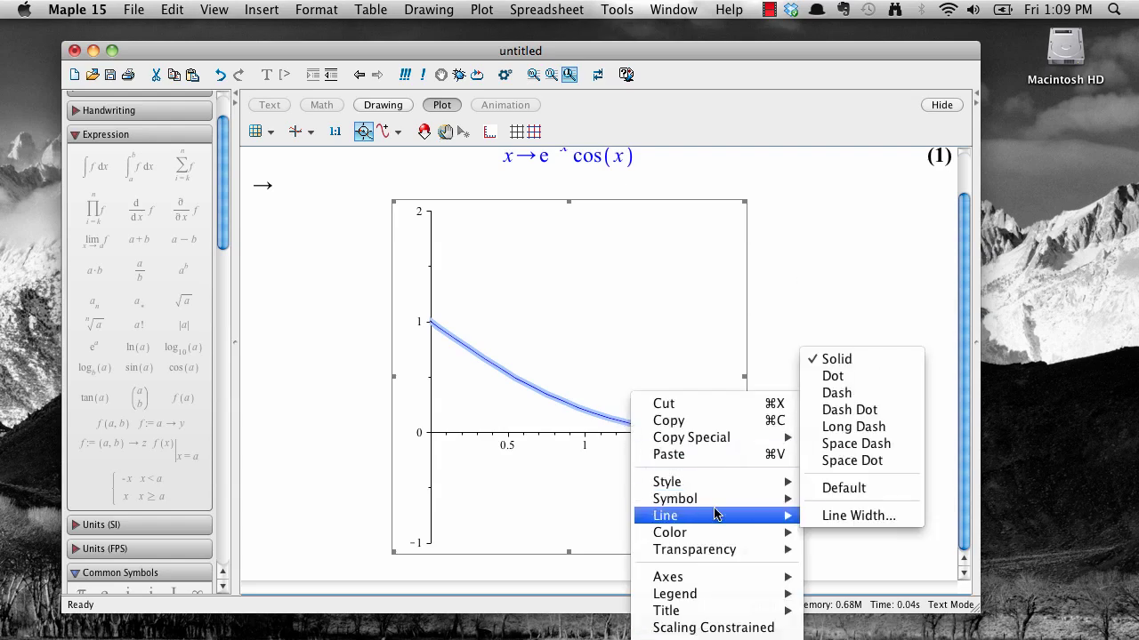
pyautogui.click(852, 394)
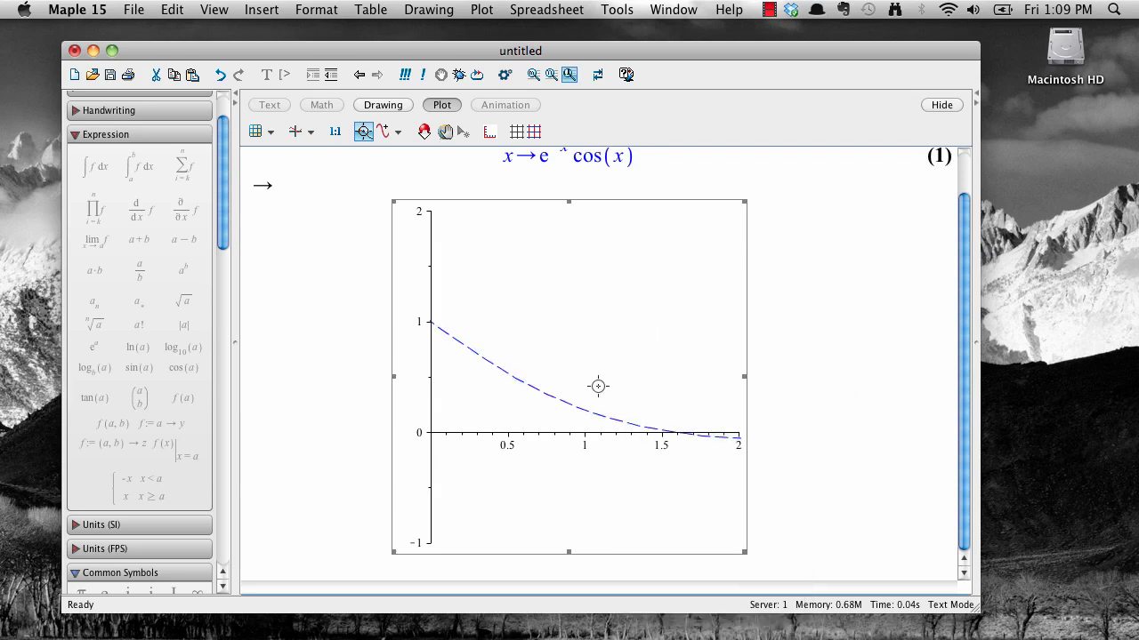
# Set the dashed curve's line width to 4.
pyautogui.rightClick(562, 405)
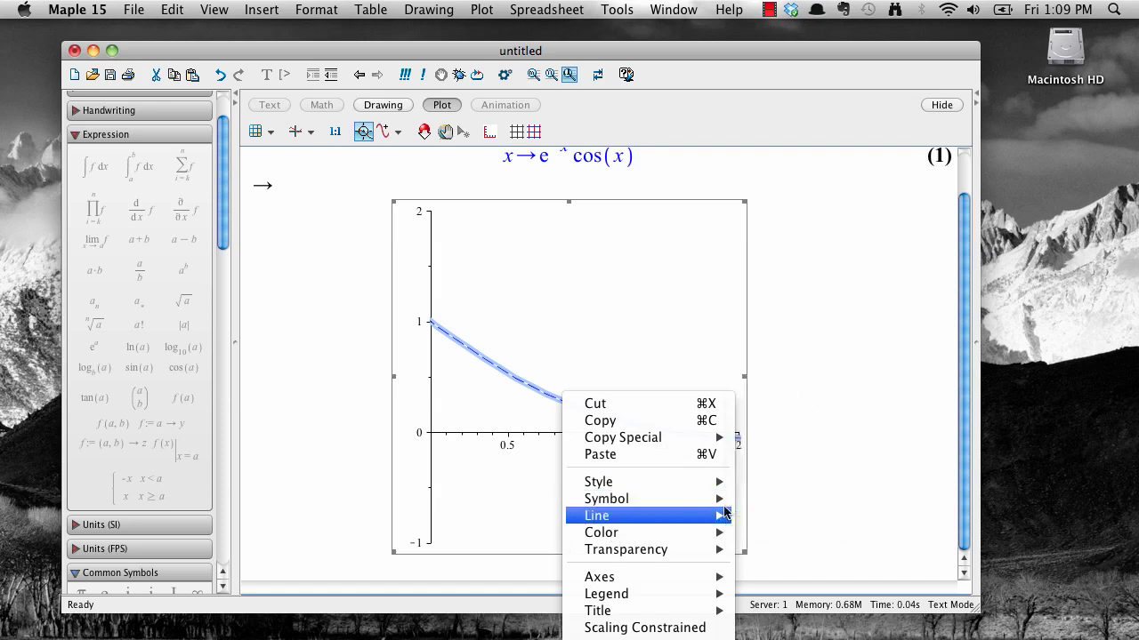
pyautogui.moveTo(722, 514)
pyautogui.click(757, 517)
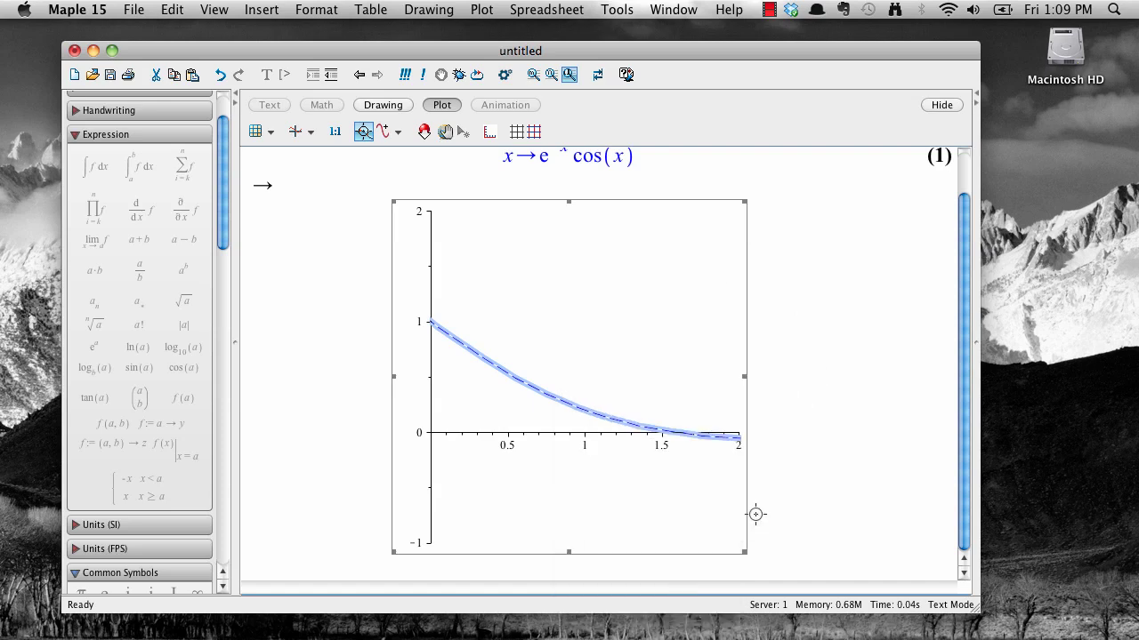
pyautogui.click(887, 360)
pyautogui.click(887, 360)
pyautogui.click(887, 360)
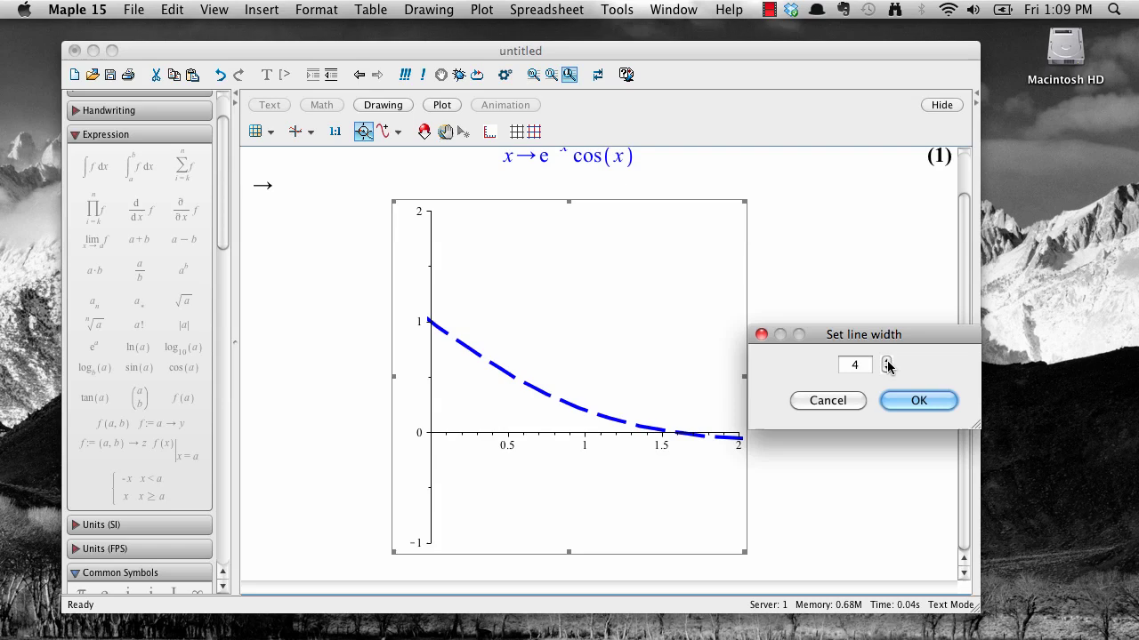
pyautogui.click(887, 369)
pyautogui.click(887, 369)
pyautogui.click(887, 360)
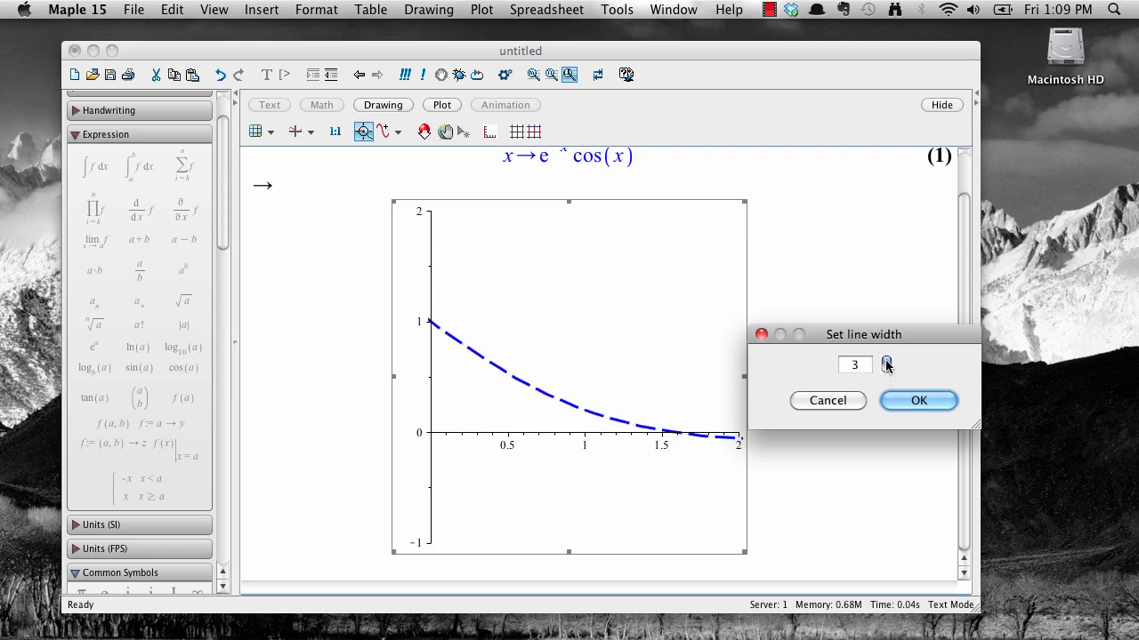
pyautogui.click(887, 360)
pyautogui.click(902, 402)
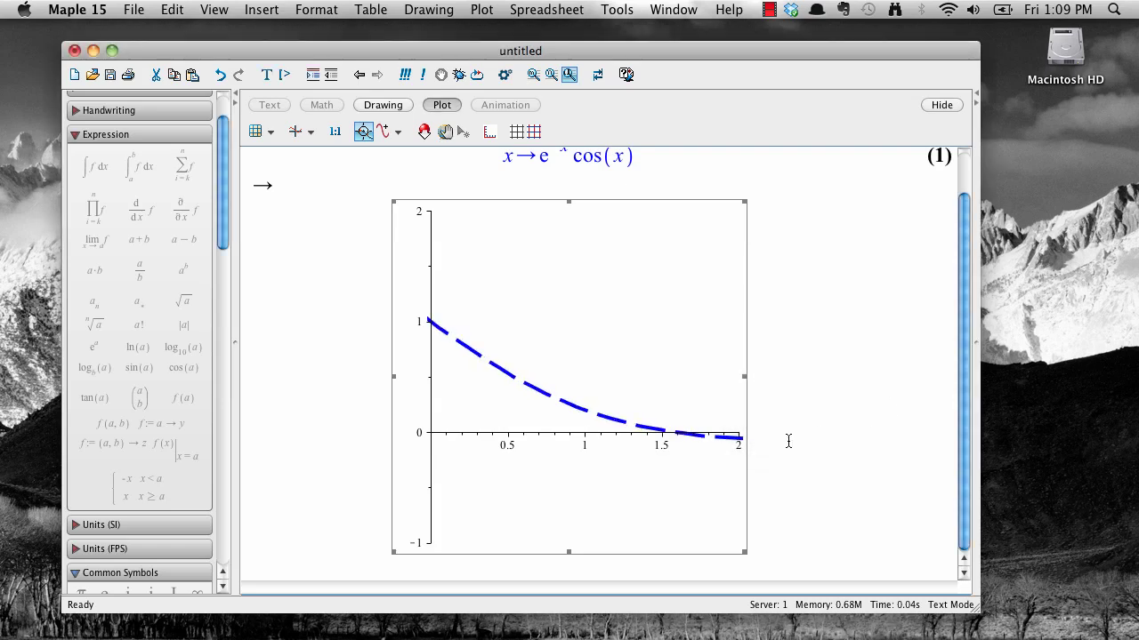
# Label the horizontal axis 'Time'.
pyautogui.rightClick(587, 468)
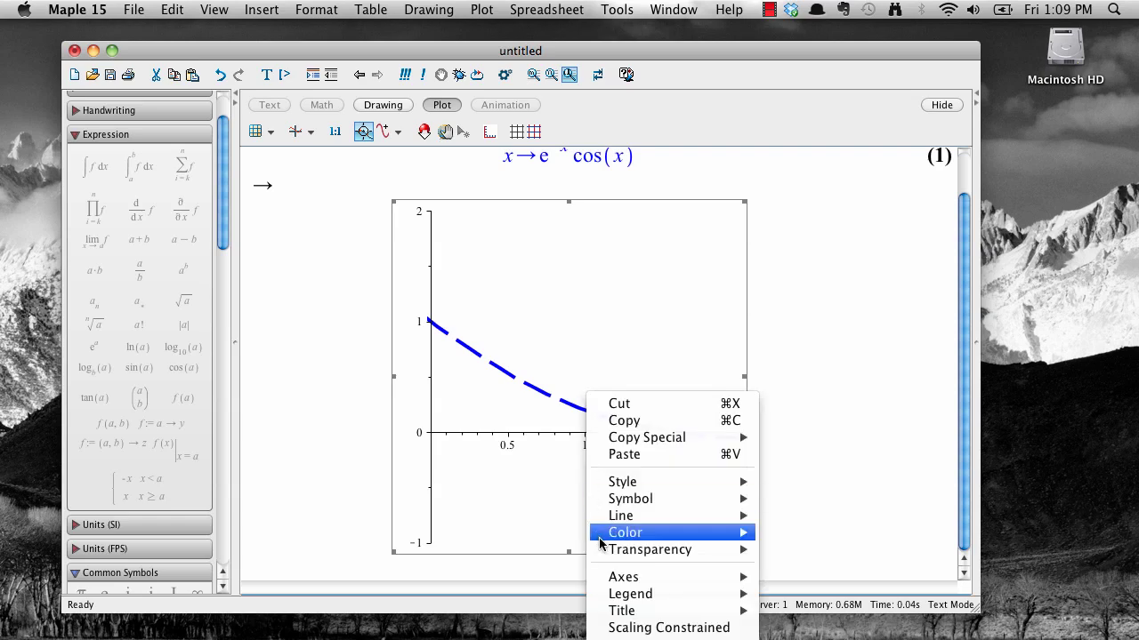
pyautogui.moveTo(725, 577)
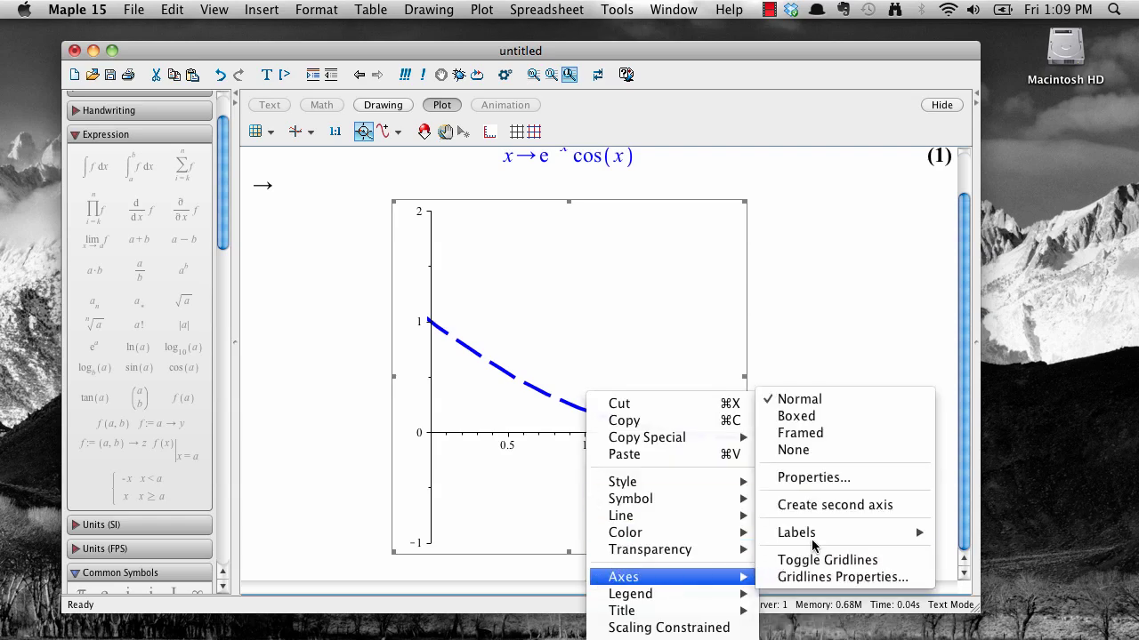
pyautogui.moveTo(822, 532)
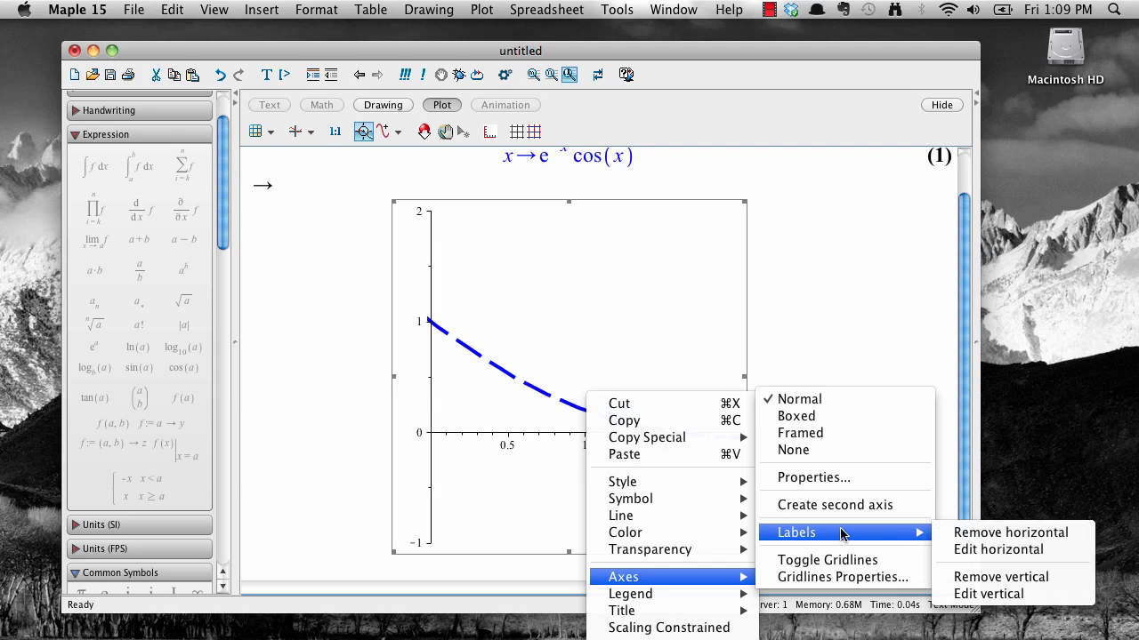
pyautogui.click(961, 549)
pyautogui.write('Time')
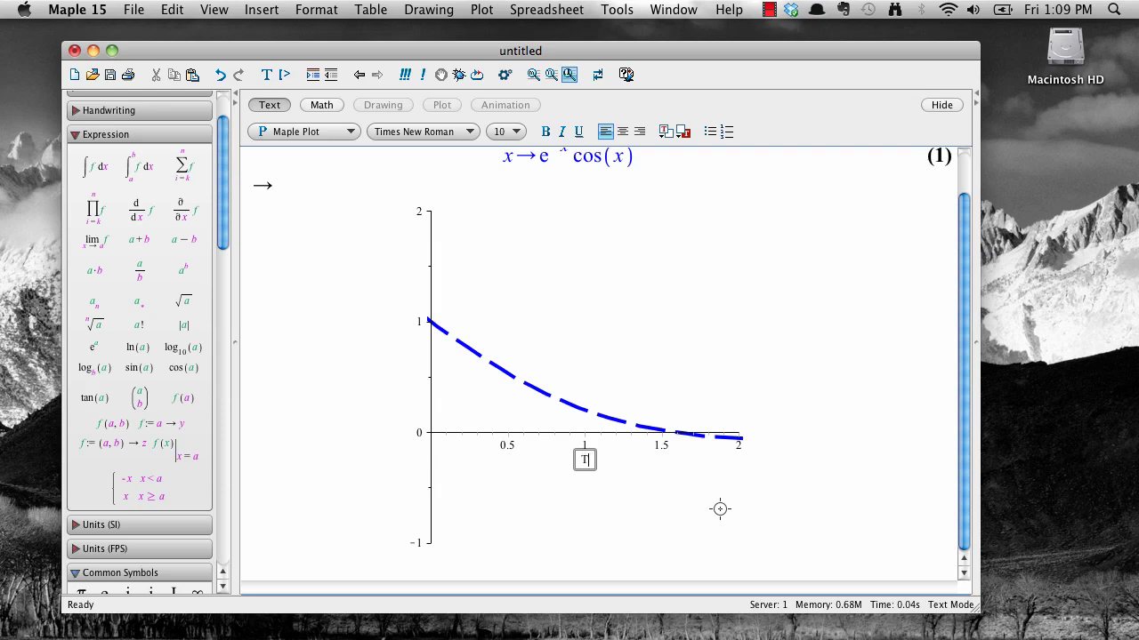
pyautogui.click(719, 509)
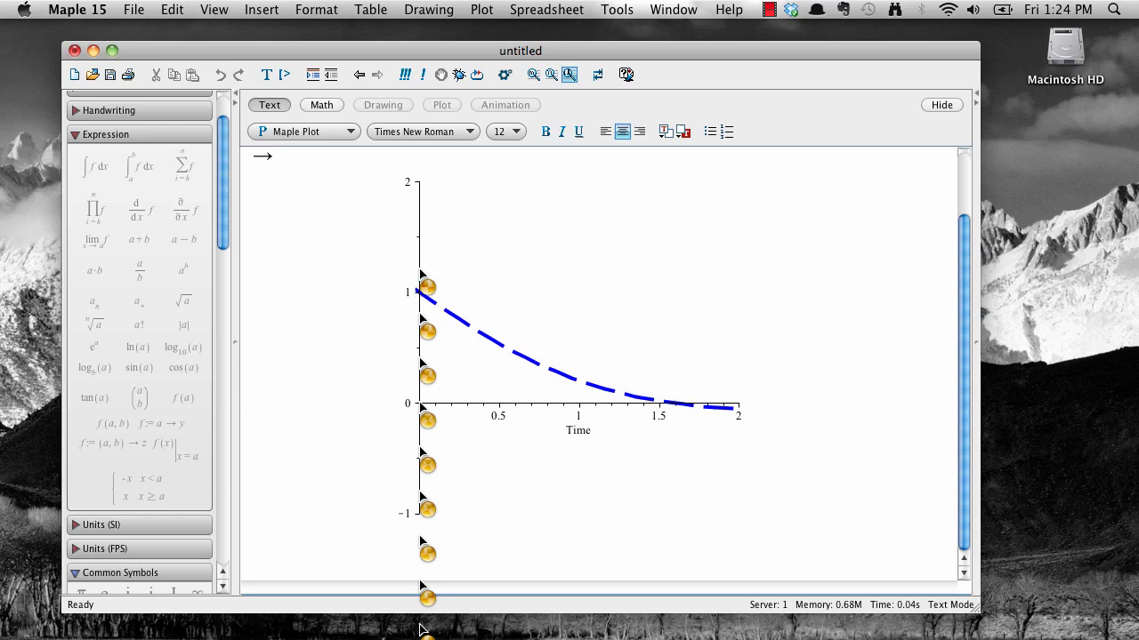
# Add a 'y' label to the vertical axis and start a new input line below the plot.
pyautogui.rightClick(420, 269)
pyautogui.moveTo(474, 456)
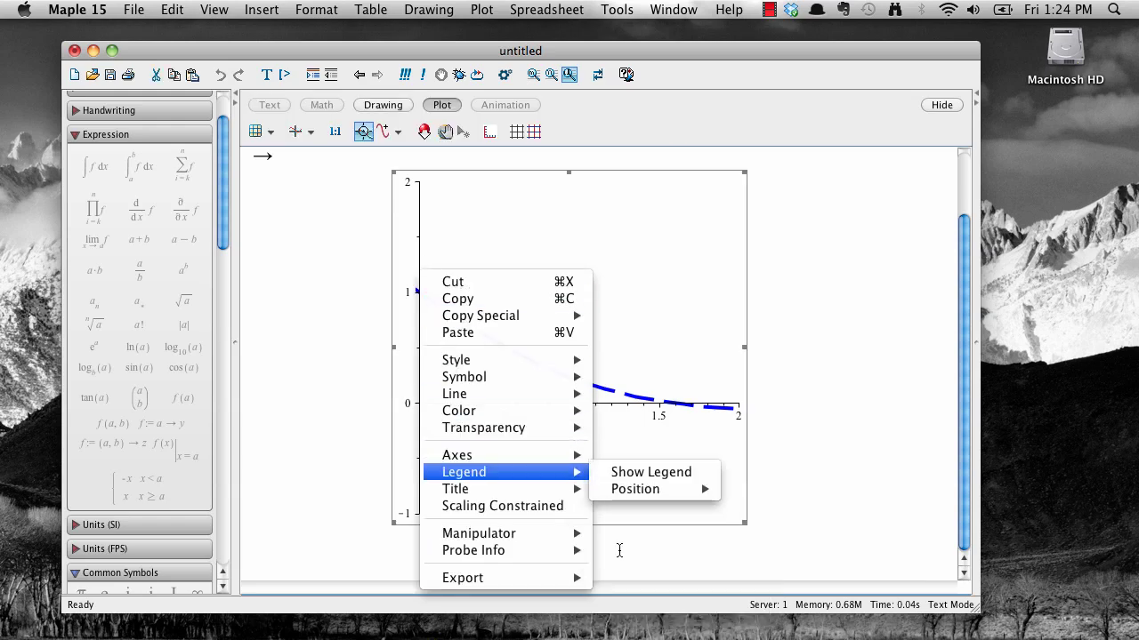
pyautogui.moveTo(645, 591)
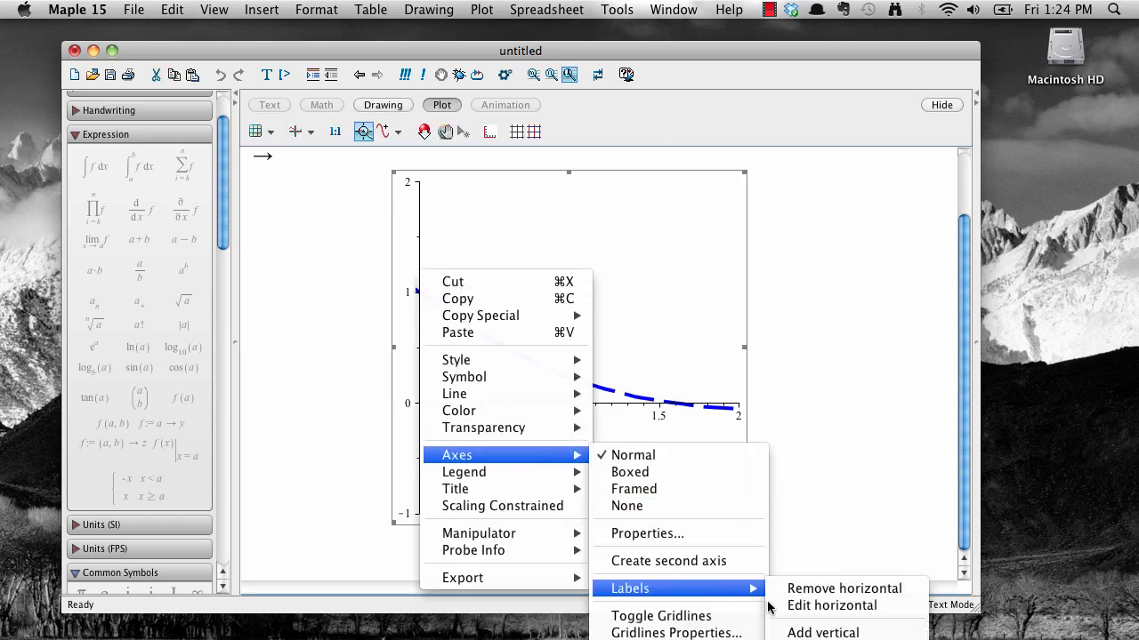
pyautogui.click(788, 632)
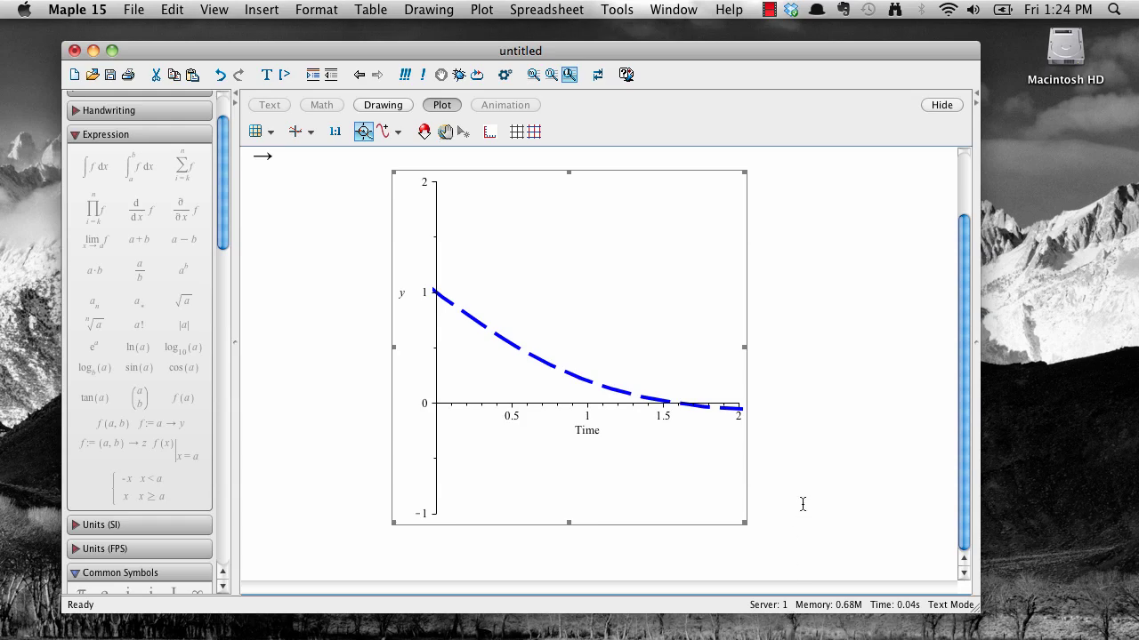
pyautogui.click(655, 569)
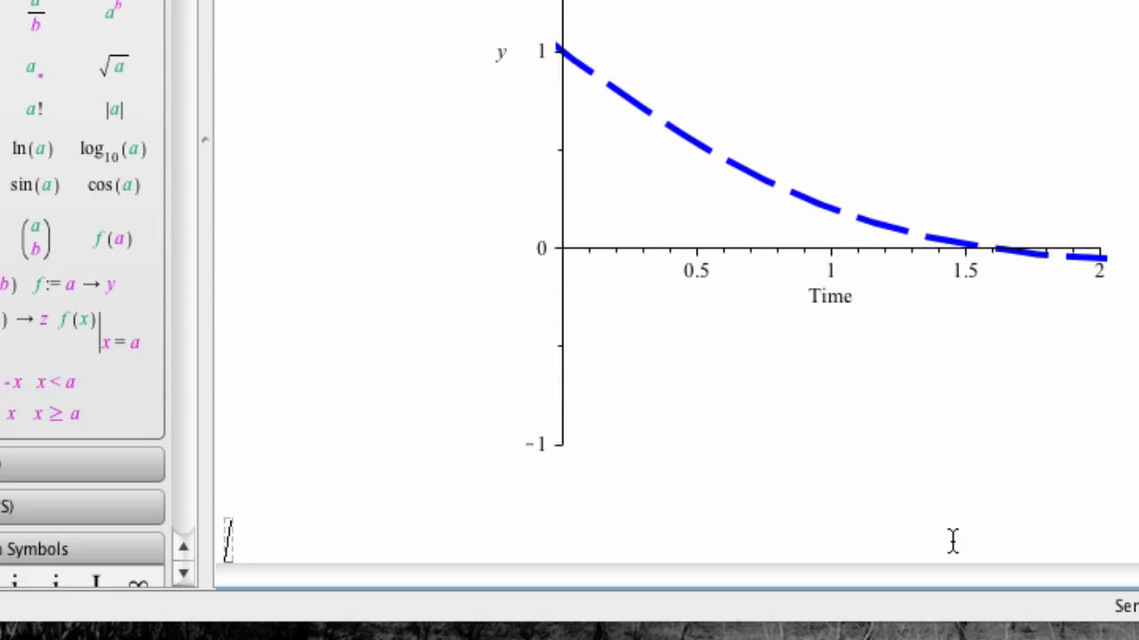
# Run plot(1 - x, x = -2..2) to draw the red straight line.
pyautogui.write('plot(')
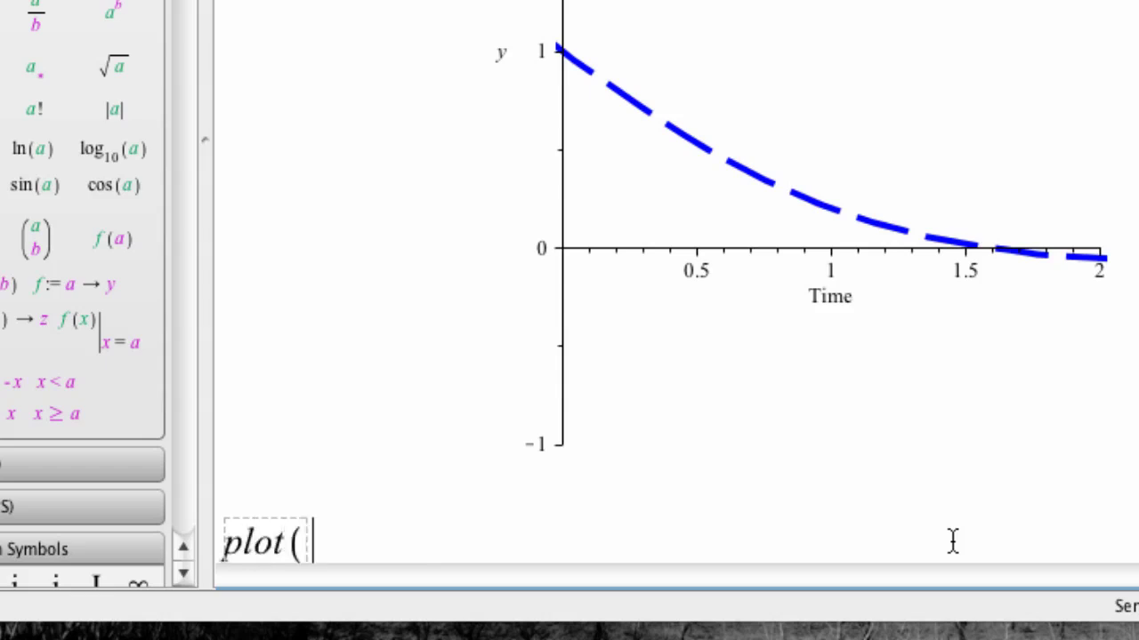
pyautogui.write('1 -')
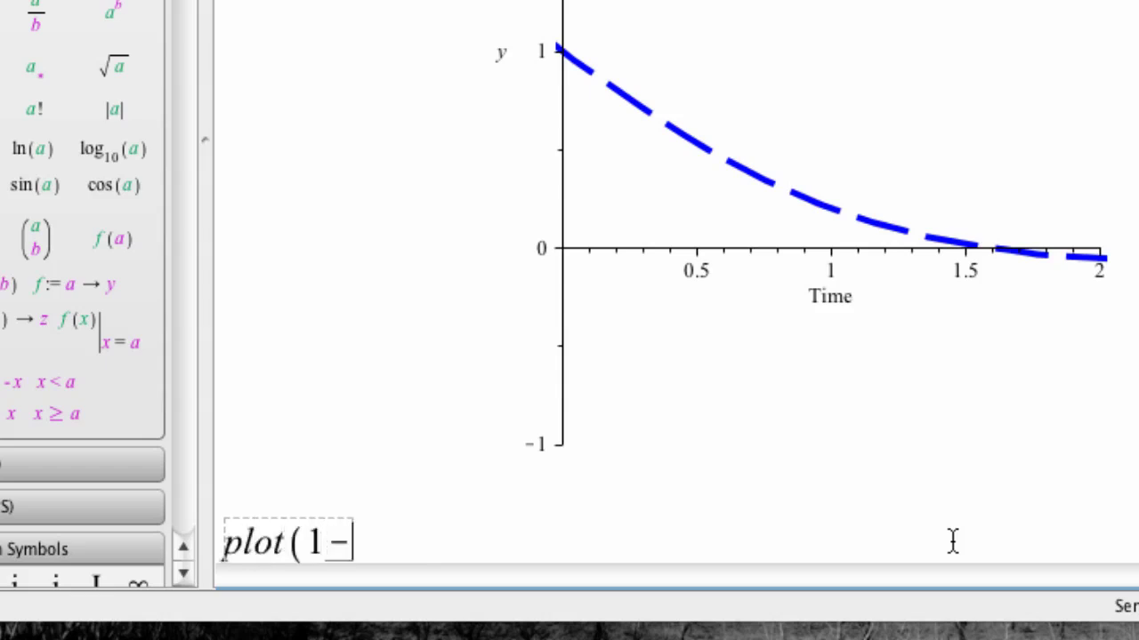
pyautogui.write(' x, ')
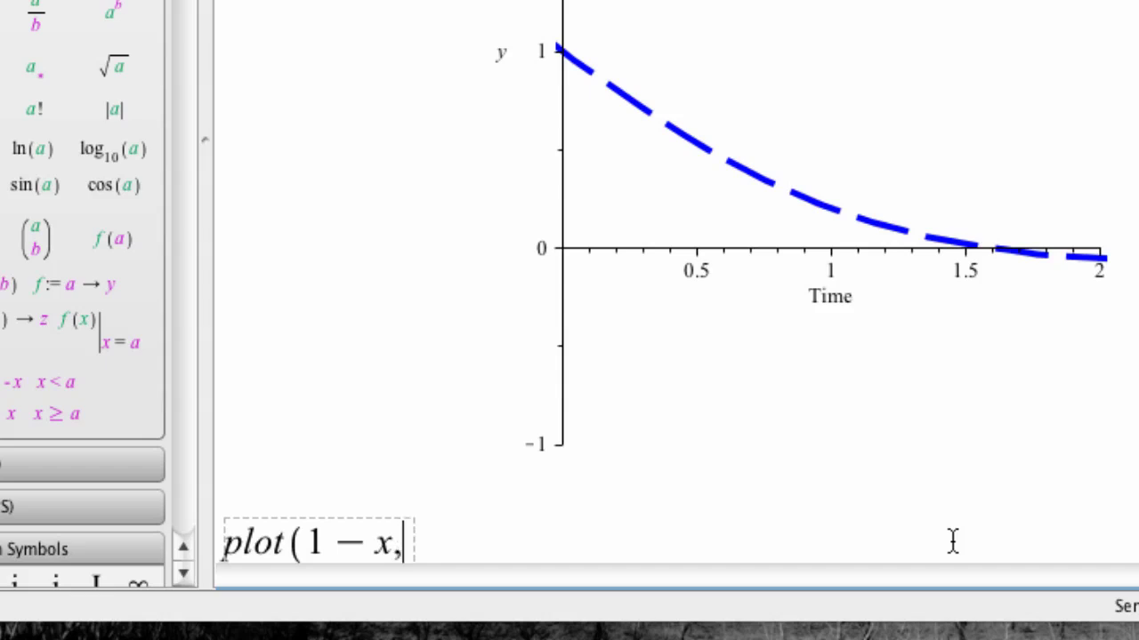
pyautogui.write('x = -2')
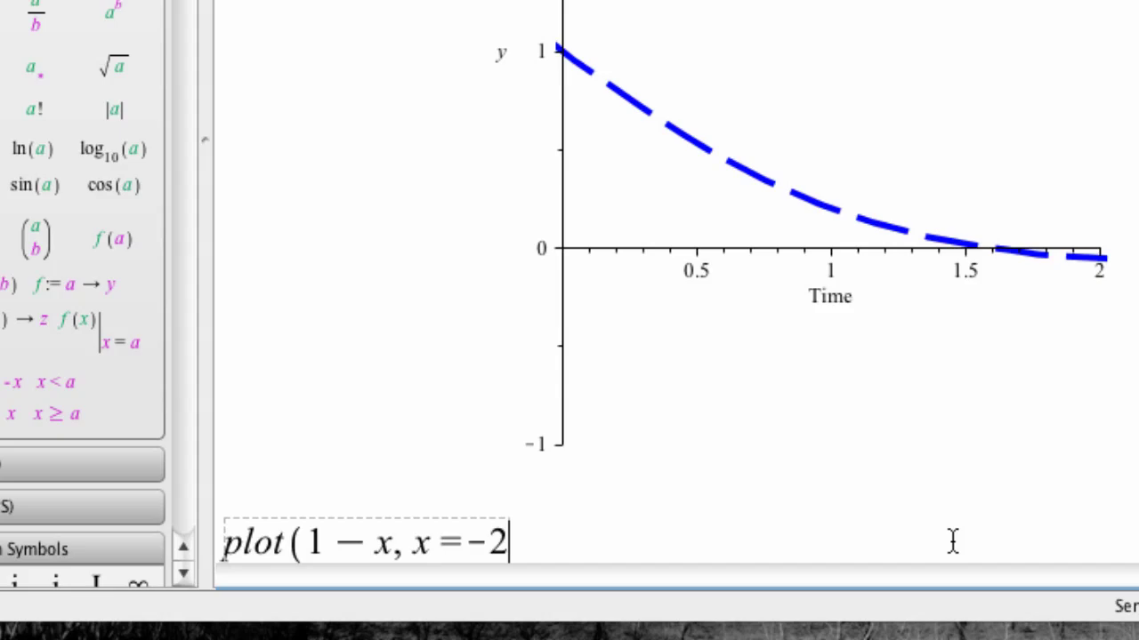
pyautogui.write(' ..2')
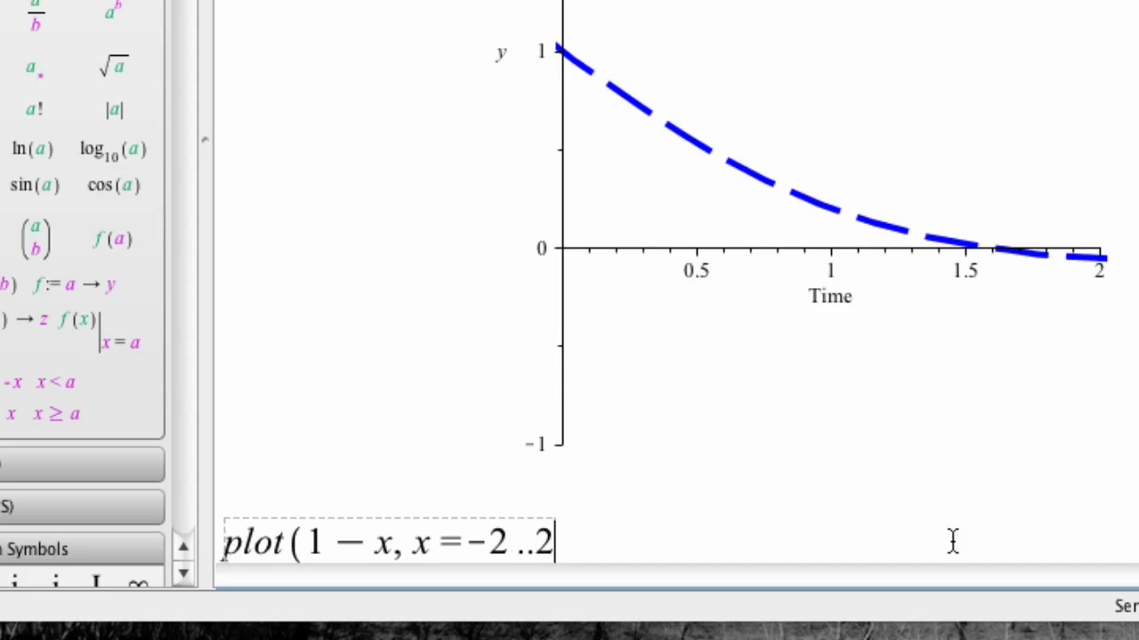
pyautogui.write(')')
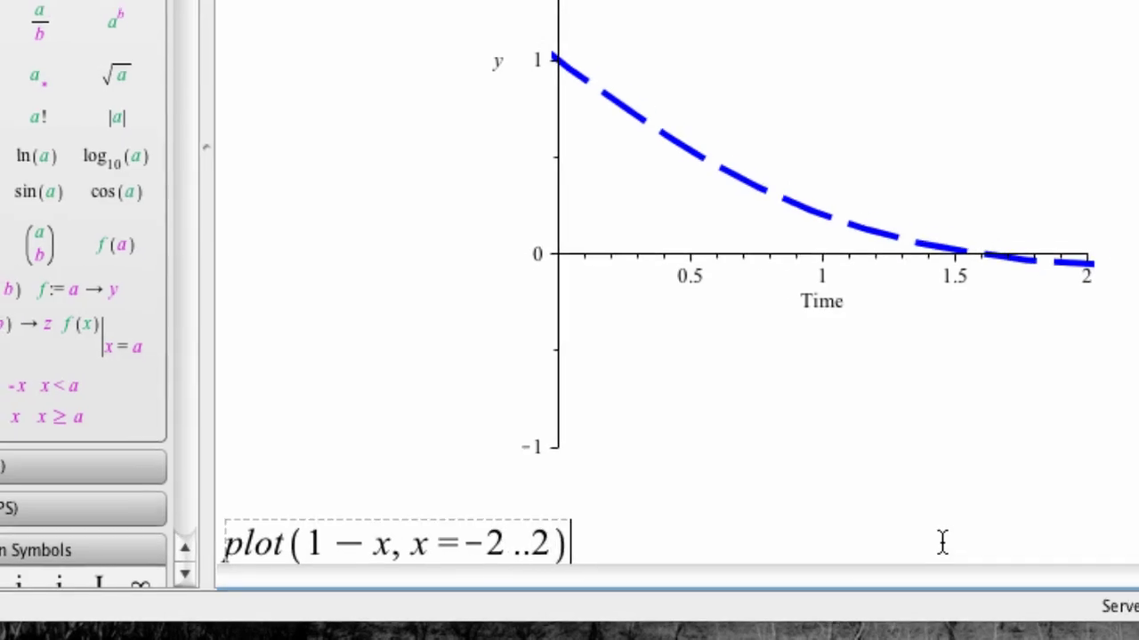
pyautogui.press('Return')
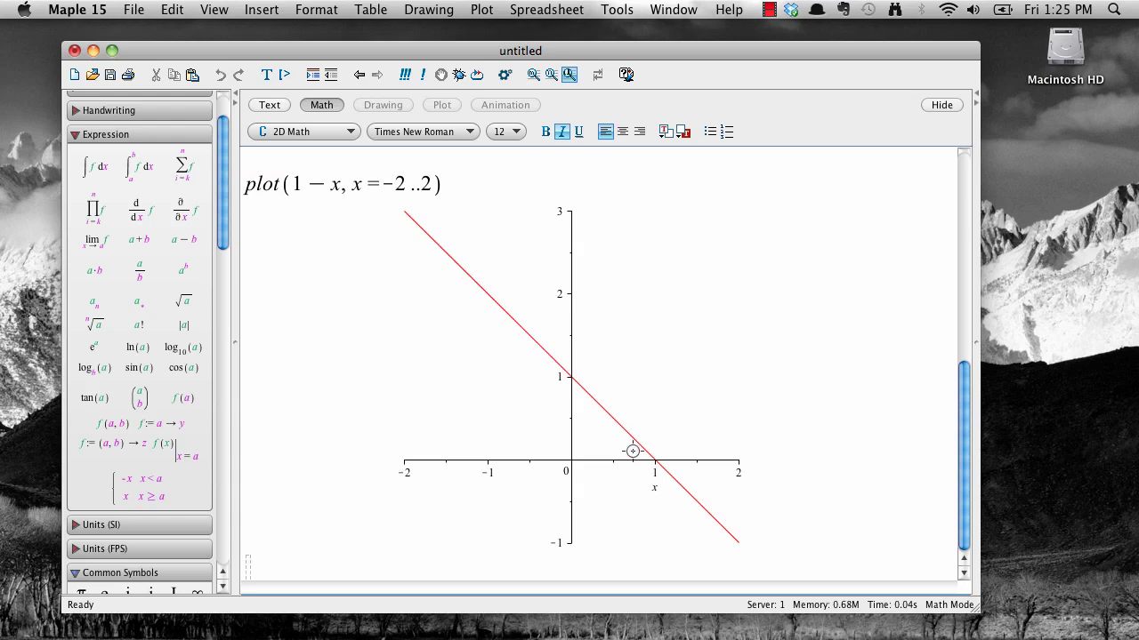
# Drag the red 1 − x line plot into the dashed blue e^(-x)cos(x) plot to overlay them.
pyautogui.click(621, 424)
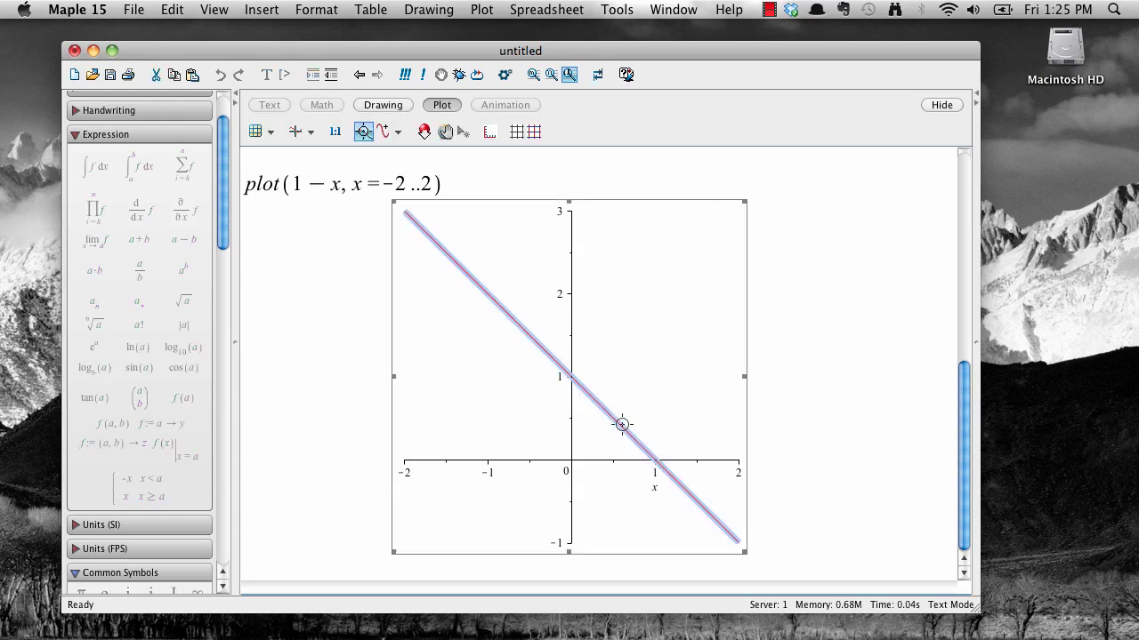
pyautogui.moveTo(622, 424); pyautogui.dragTo(579, 136)
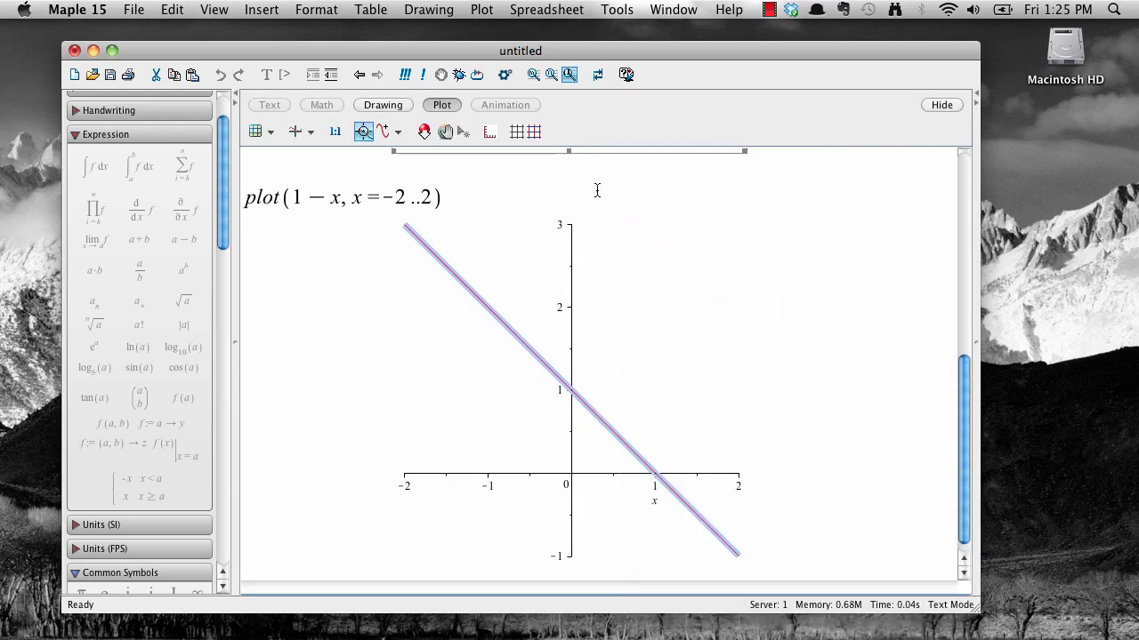
pyautogui.scroll(6, 597, 191)
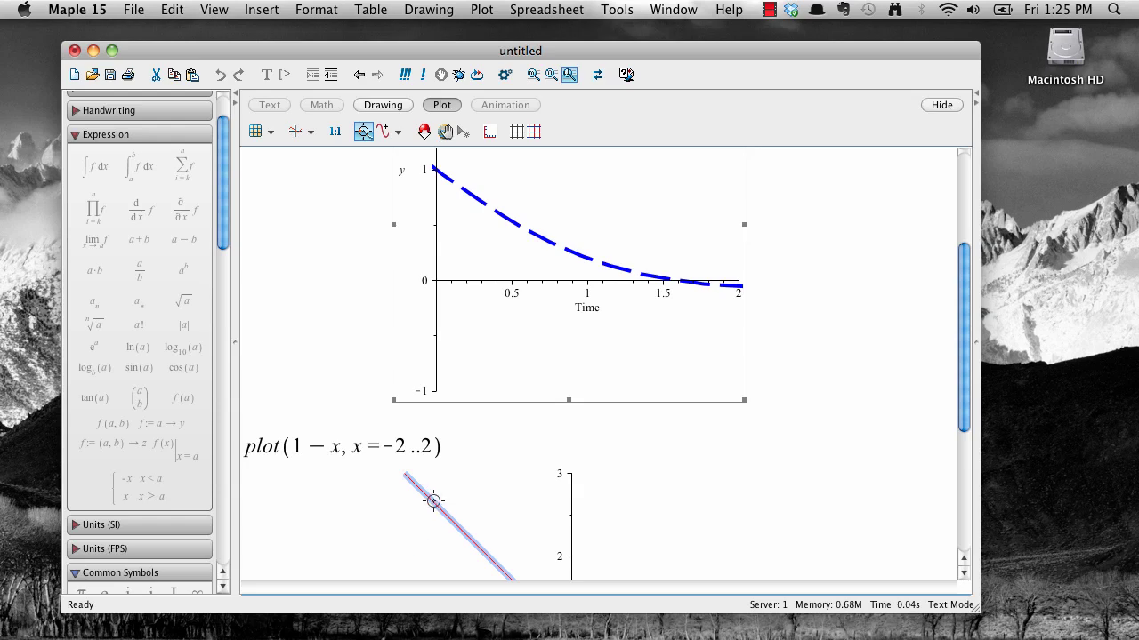
pyautogui.moveTo(432, 501); pyautogui.dragTo(502, 292)
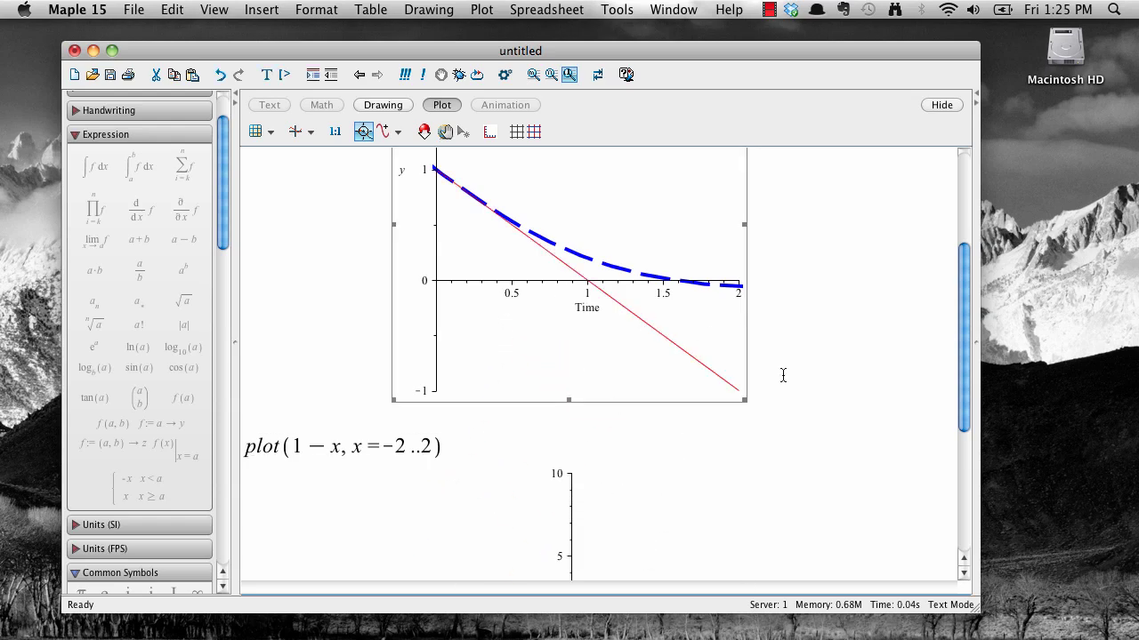
pyautogui.scroll(1, 783, 375)
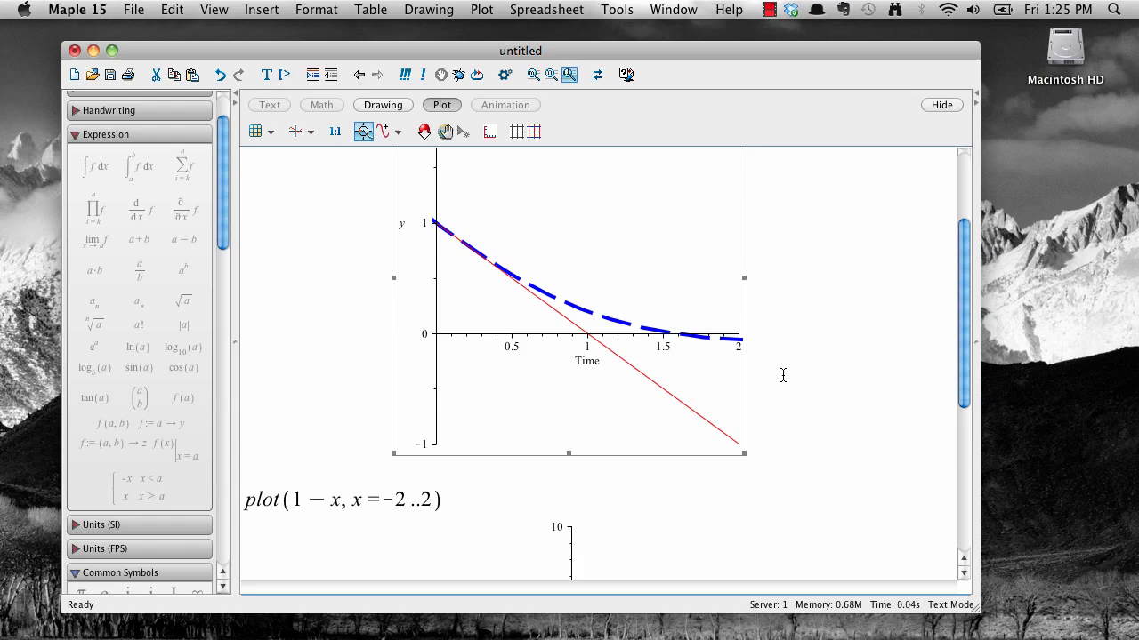
pyautogui.scroll(2, 783, 376)
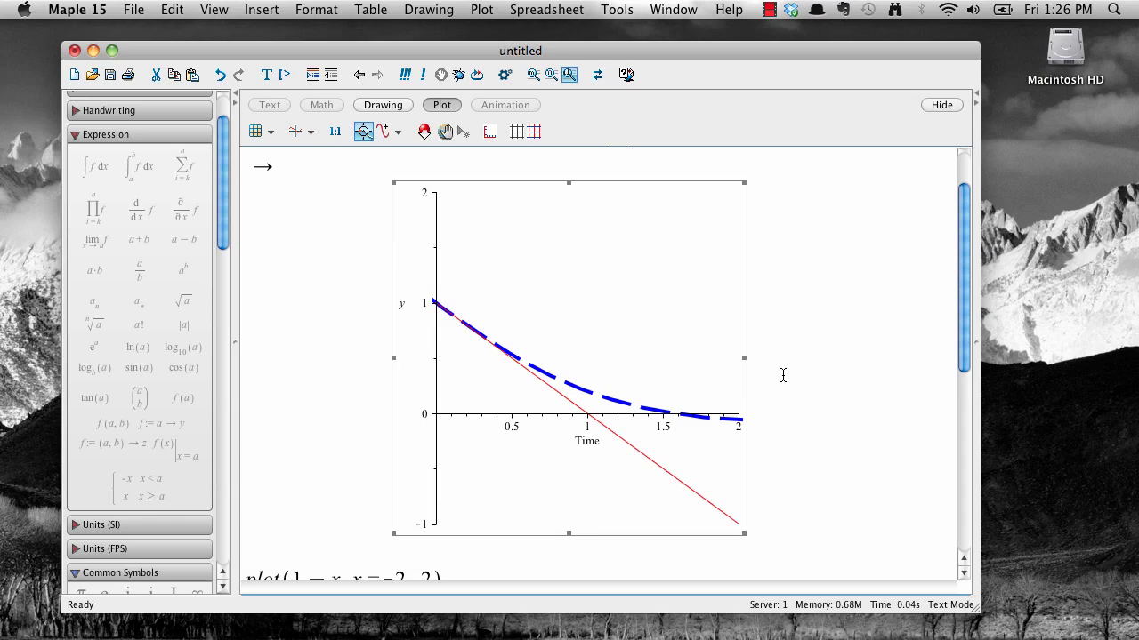
# Show the plot legend and position it on the right side.
pyautogui.rightClick(671, 307)
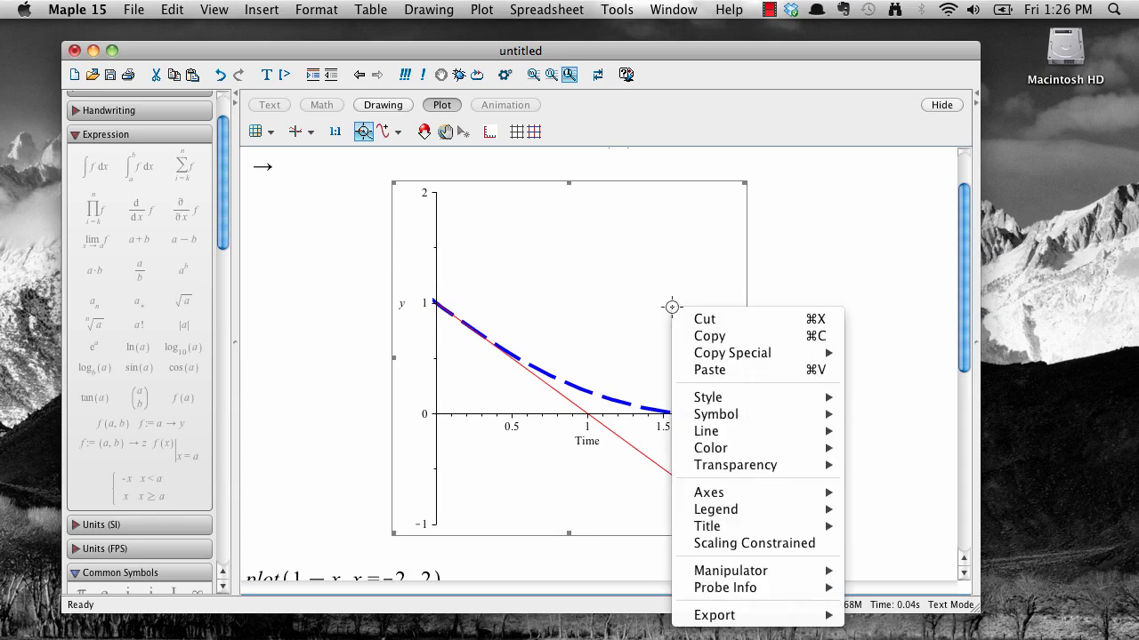
pyautogui.moveTo(725, 512)
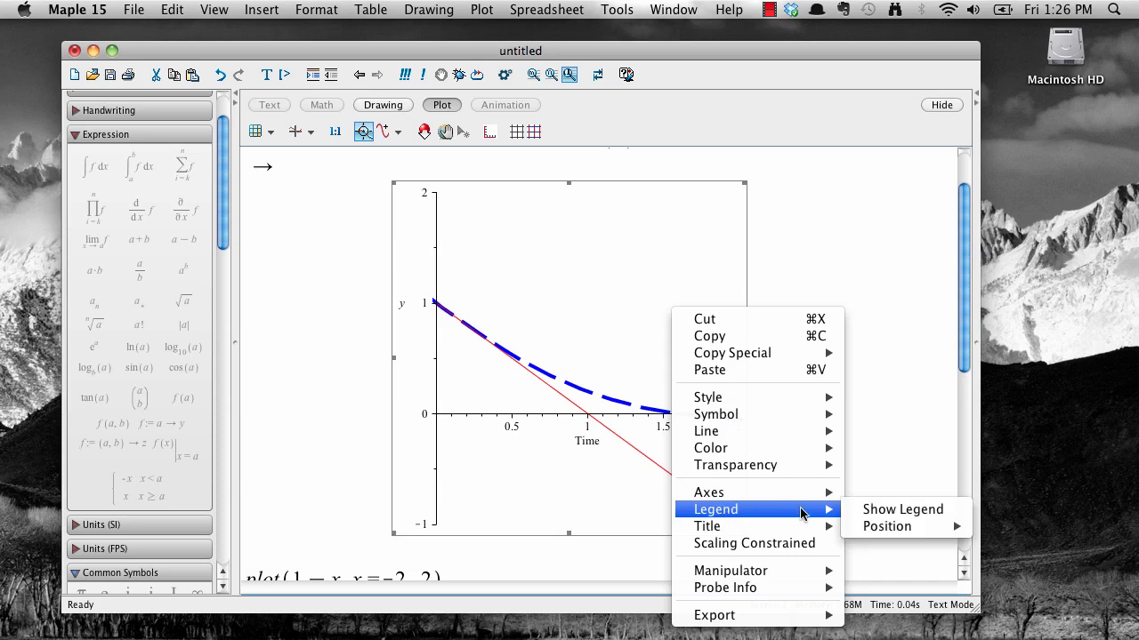
pyautogui.click(906, 515)
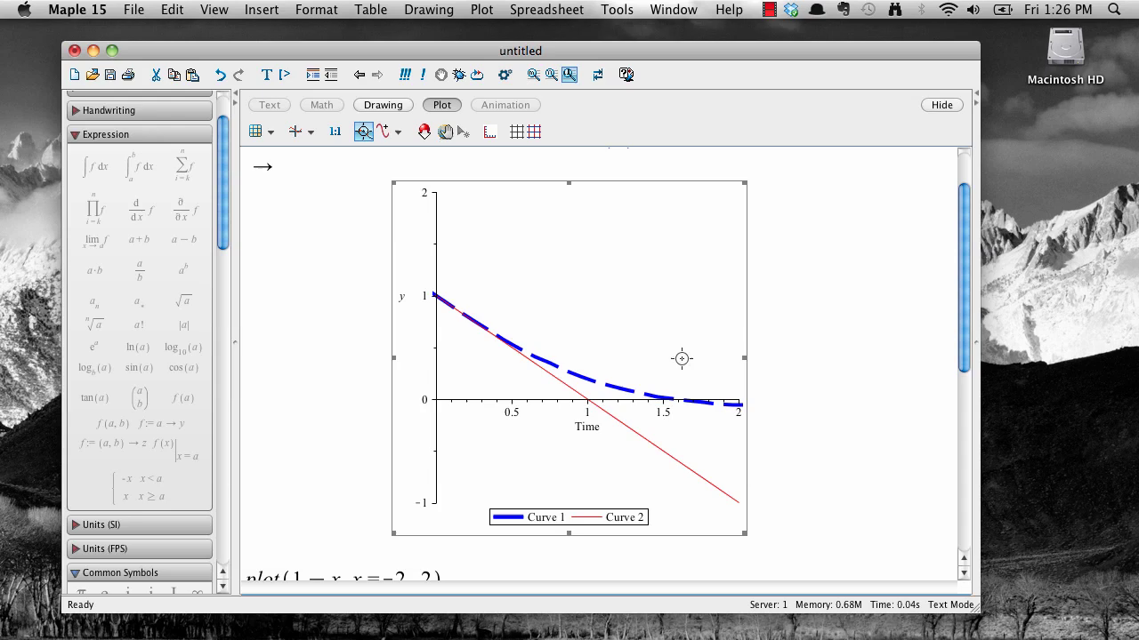
pyautogui.rightClick(647, 316)
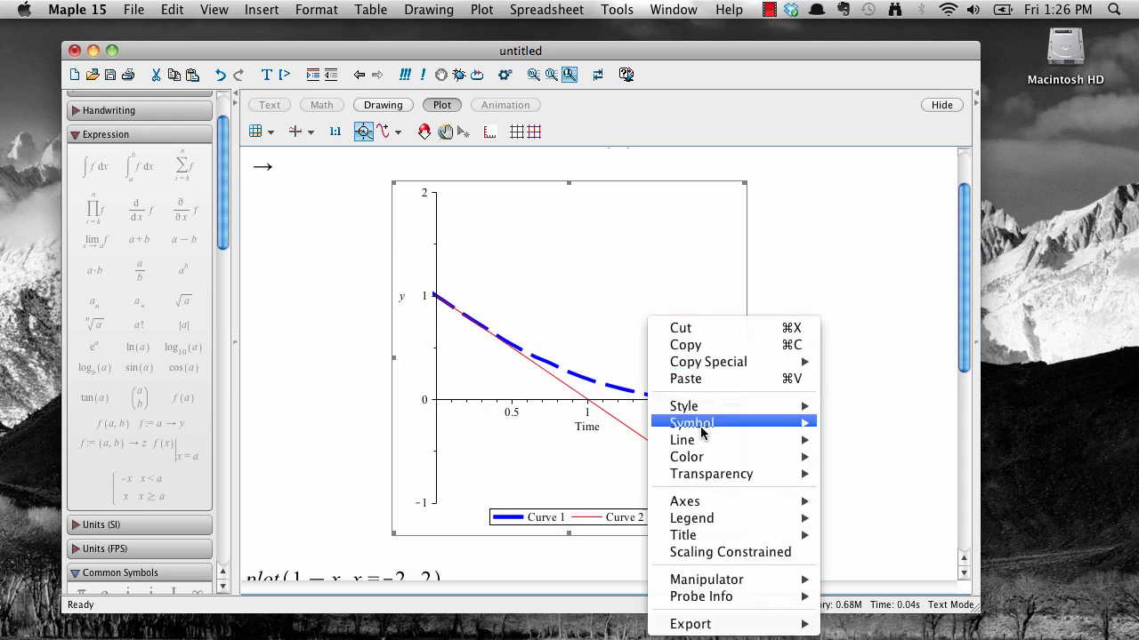
pyautogui.moveTo(770, 520)
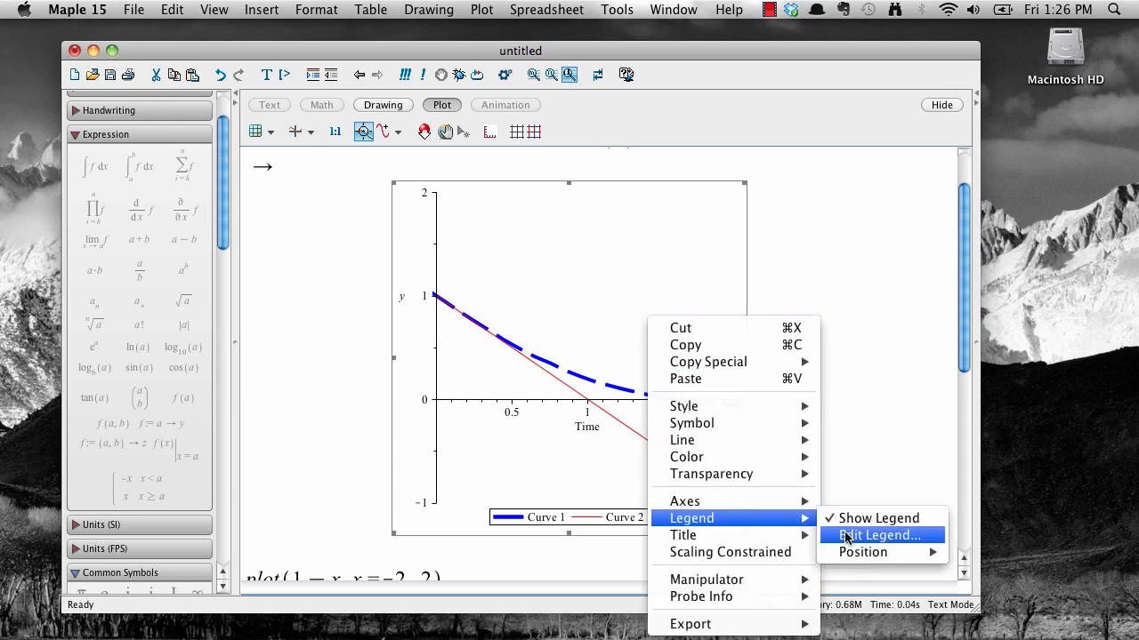
pyautogui.moveTo(880, 553)
pyautogui.click(983, 605)
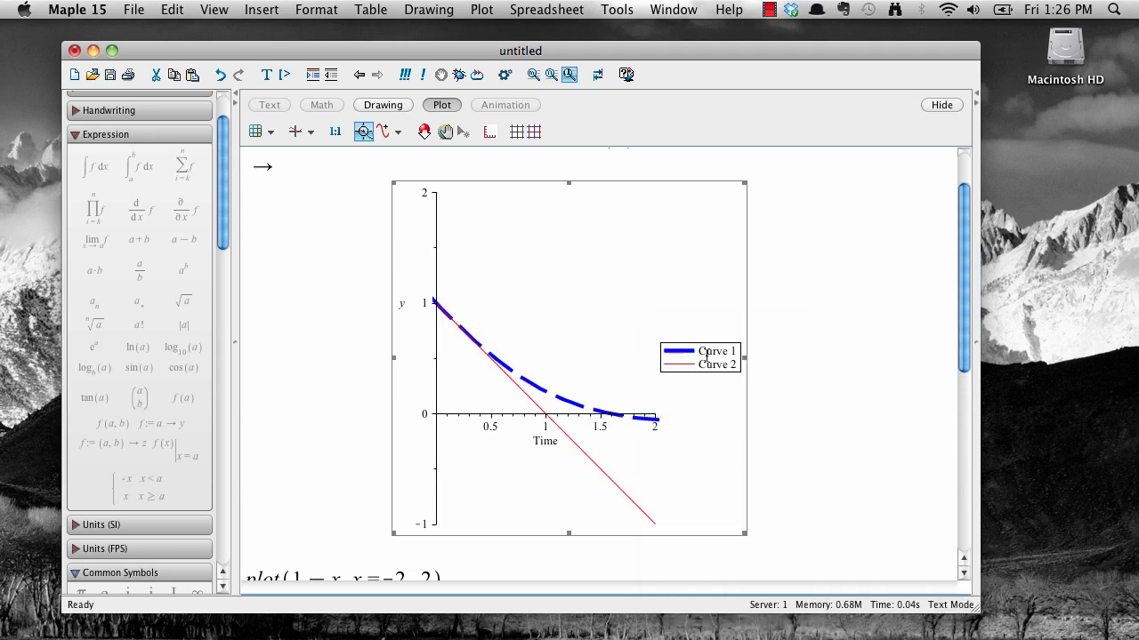
# Rename the blue curve's legend entry from 'Curve 1' to 'First curve'.
pyautogui.rightClick(684, 441)
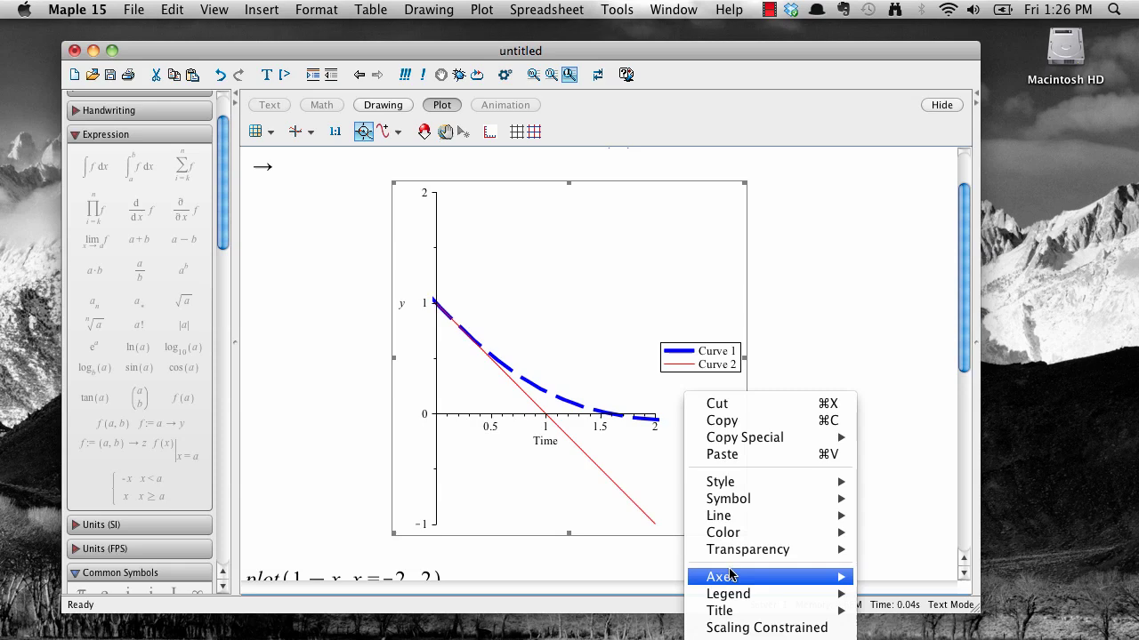
pyautogui.moveTo(732, 596)
pyautogui.click(881, 610)
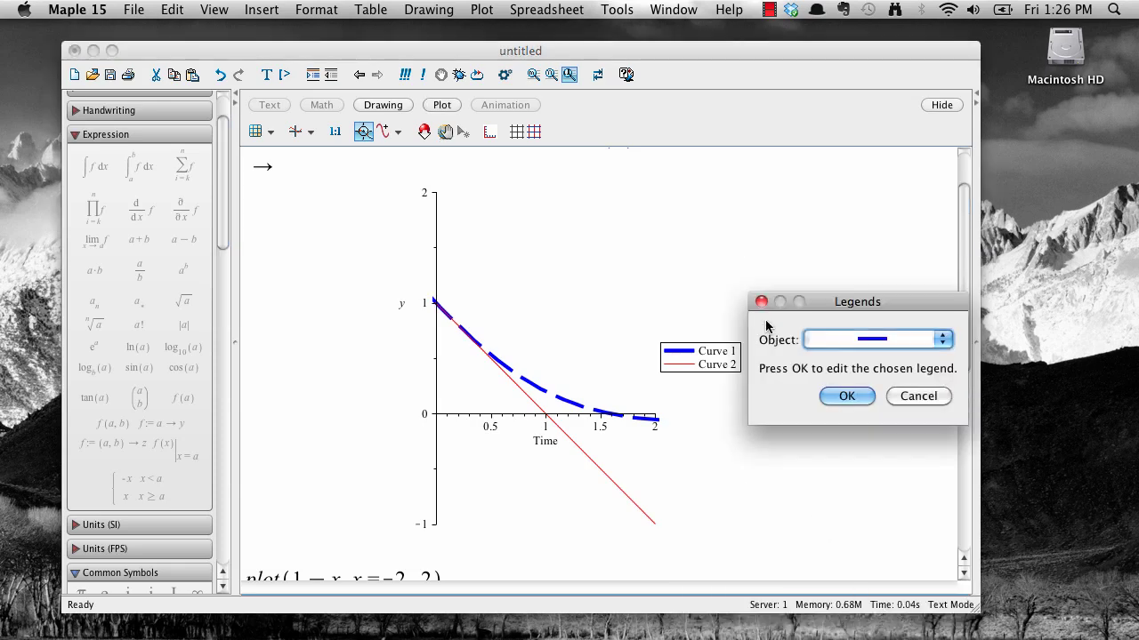
pyautogui.click(846, 396)
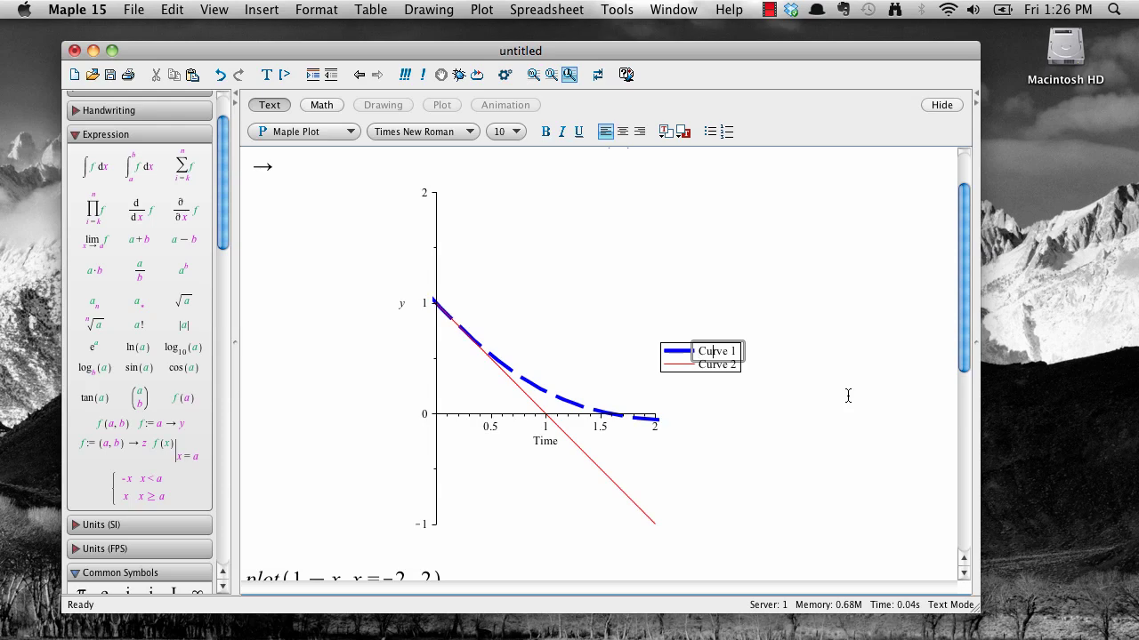
pyautogui.press('Delete')
pyautogui.press('Delete')
pyautogui.press('BackSpace')
pyautogui.press('BackSpace')
pyautogui.press('BackSpace')
pyautogui.press('BackSpace')
pyautogui.press('BackSpace')
pyautogui.write('First curv')
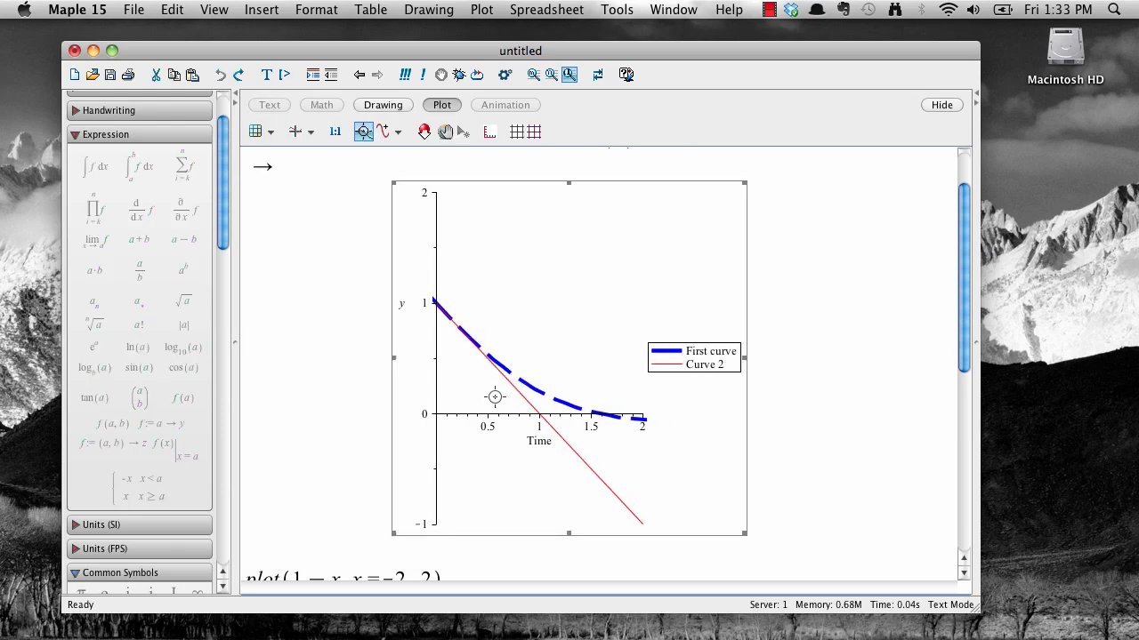
# Switch the plot to boxed axes and turn on gridlines.
pyautogui.rightClick(494, 397)
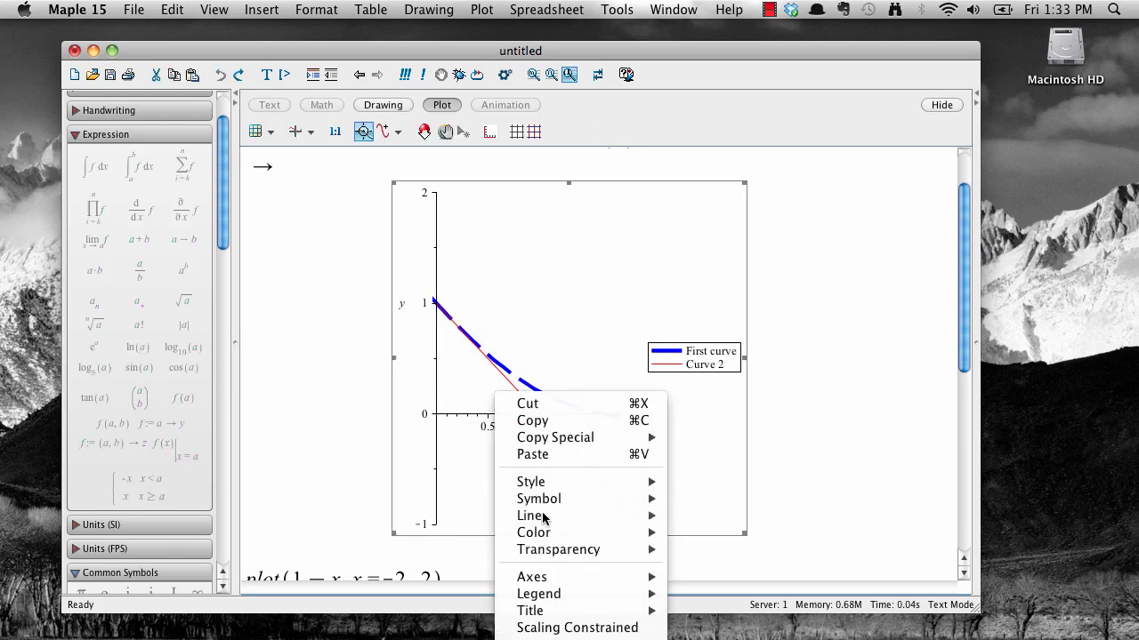
pyautogui.moveTo(559, 578)
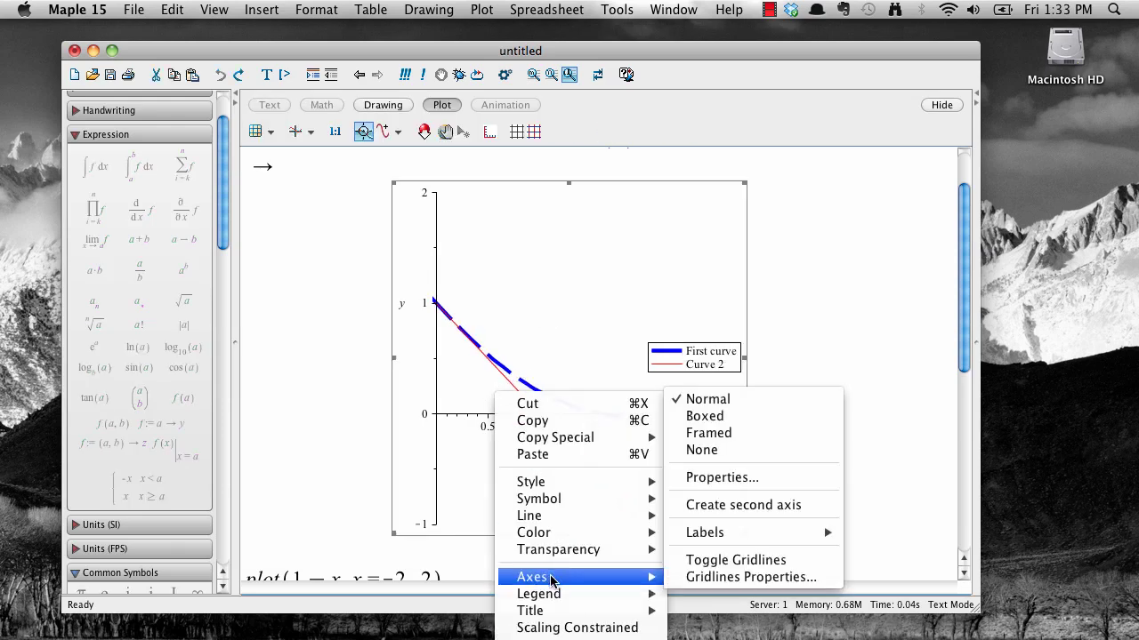
pyautogui.click(704, 416)
pyautogui.rightClick(585, 288)
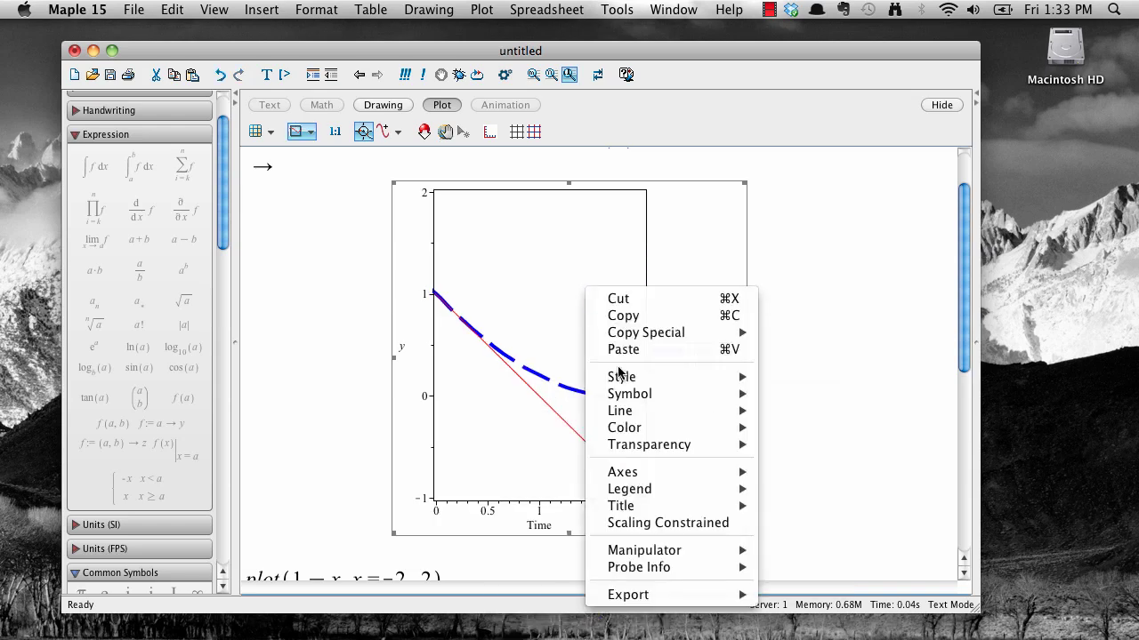
pyautogui.moveTo(711, 471)
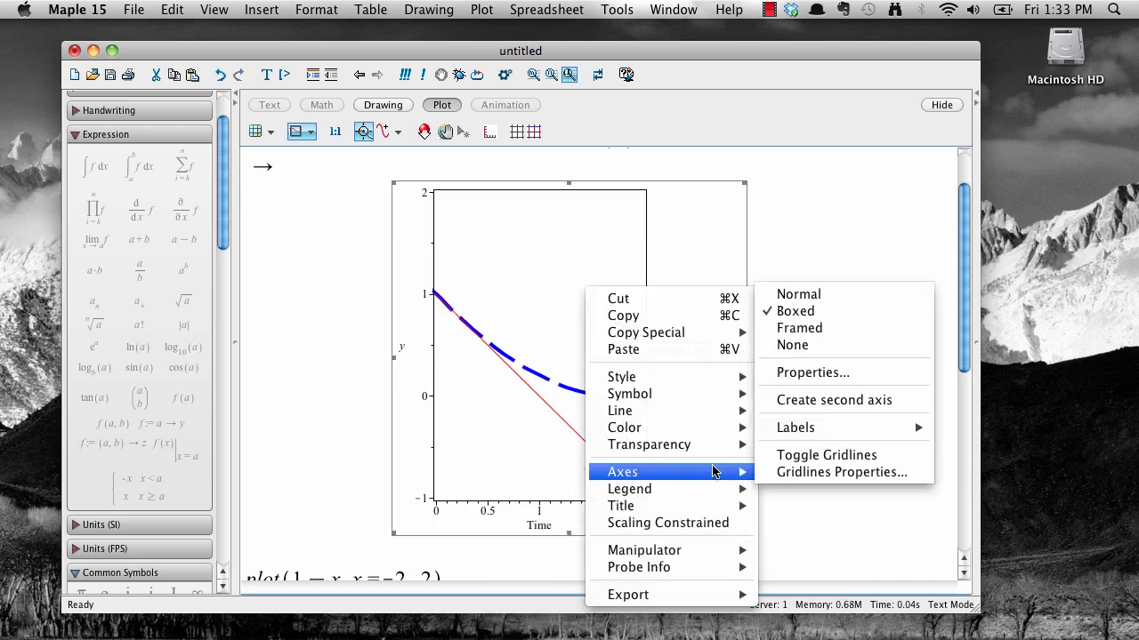
pyautogui.click(804, 454)
# Stop putting vertical gridlines on tickmarks, leaving five evenly spaced gridlines.
pyautogui.rightClick(610, 399)
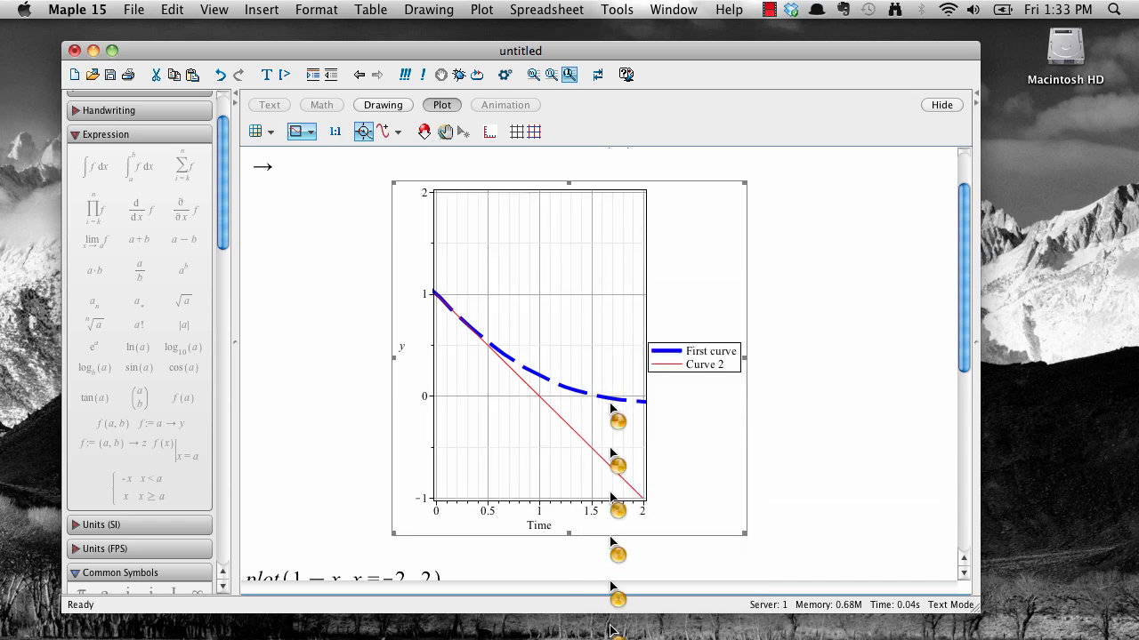
pyautogui.moveTo(661, 580)
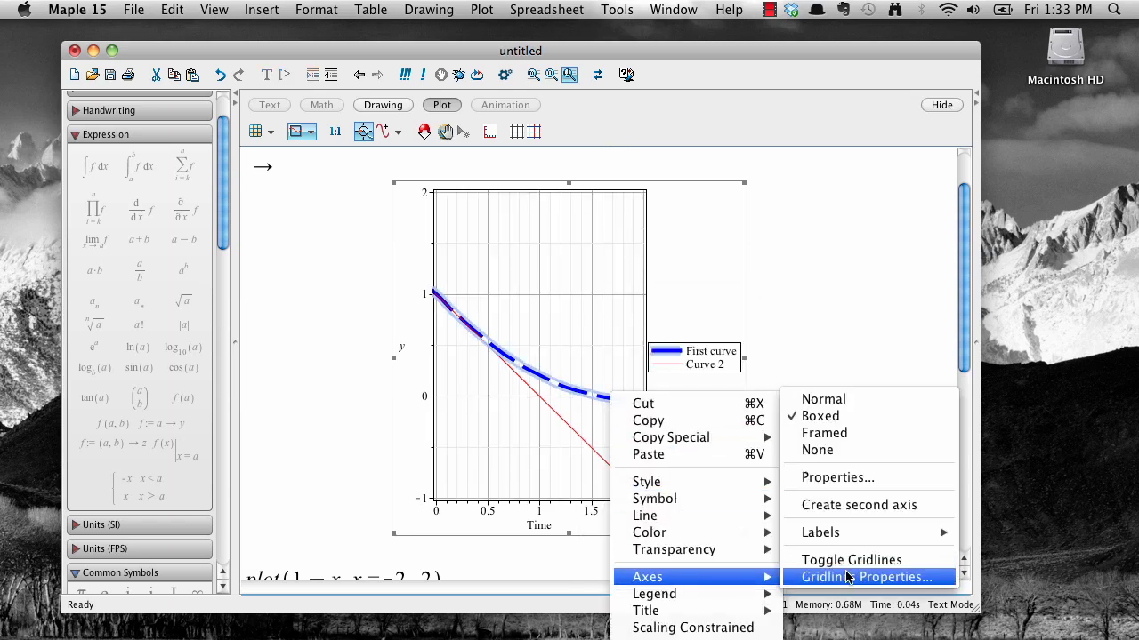
pyautogui.click(895, 578)
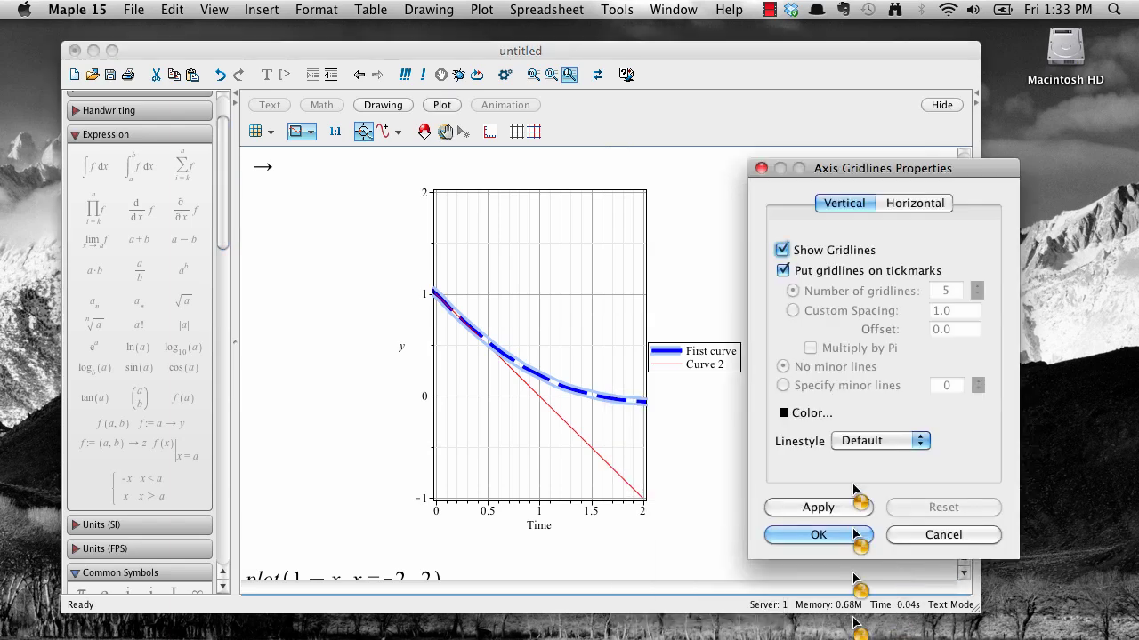
pyautogui.click(782, 271)
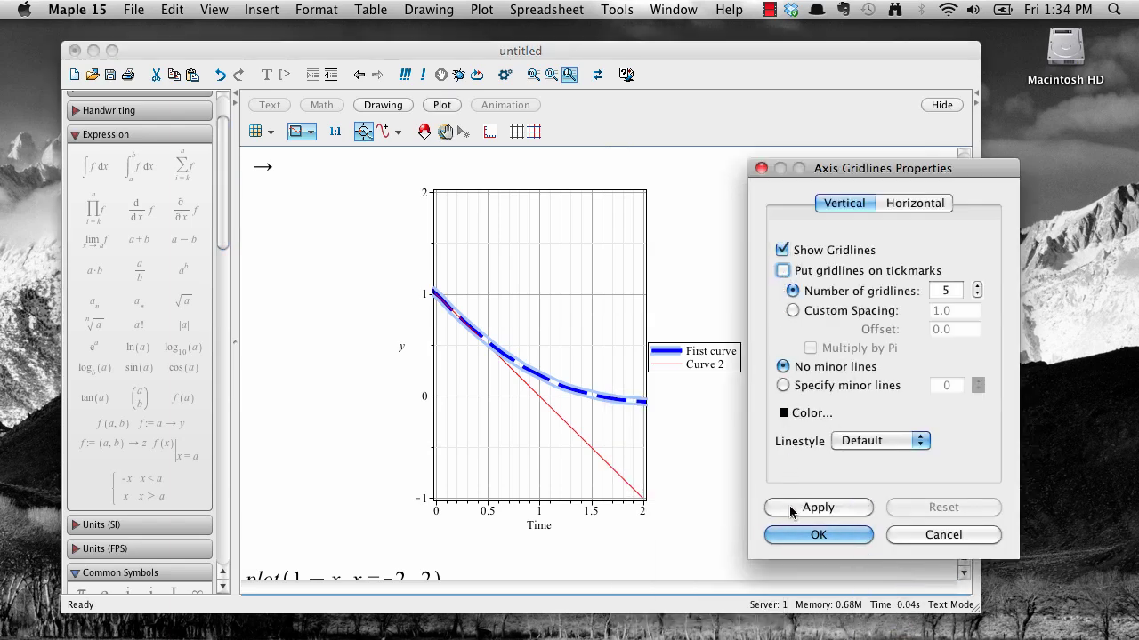
pyautogui.click(812, 535)
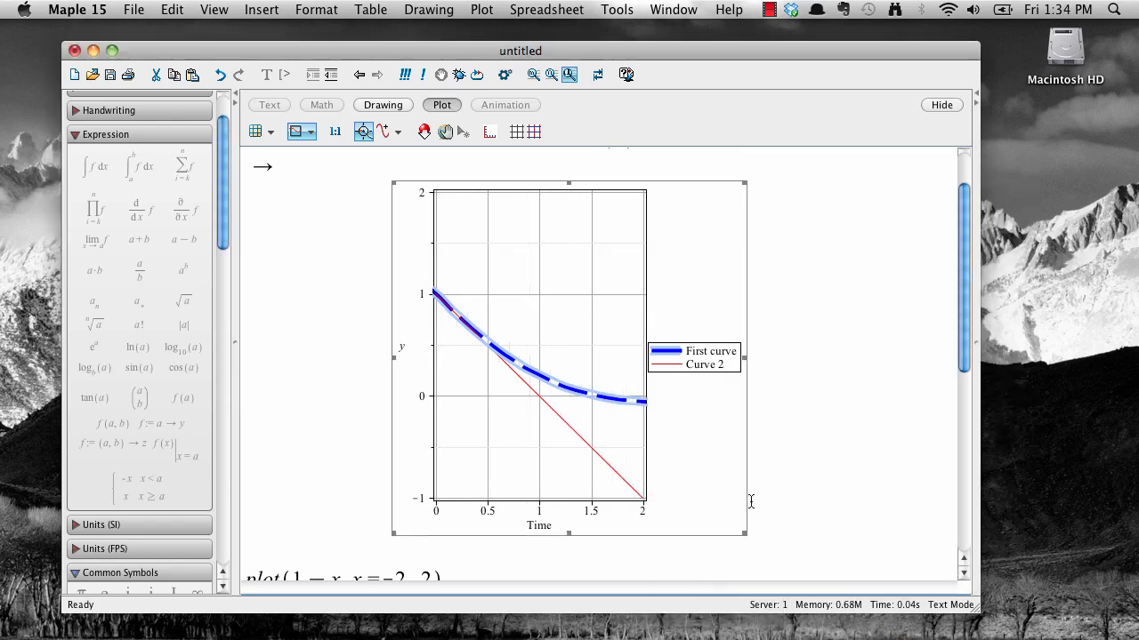
pyautogui.rightClick(709, 430)
# Add the title 'My graph' to the plot, replacing the New title placeholder.
pyautogui.moveTo(814, 612)
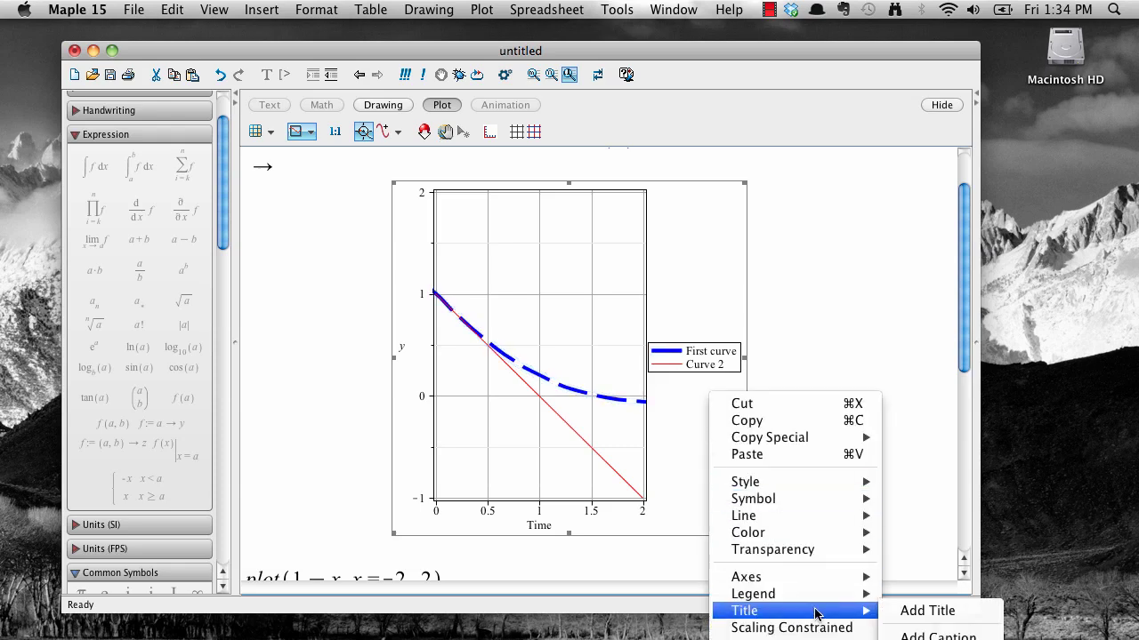
pyautogui.click(926, 610)
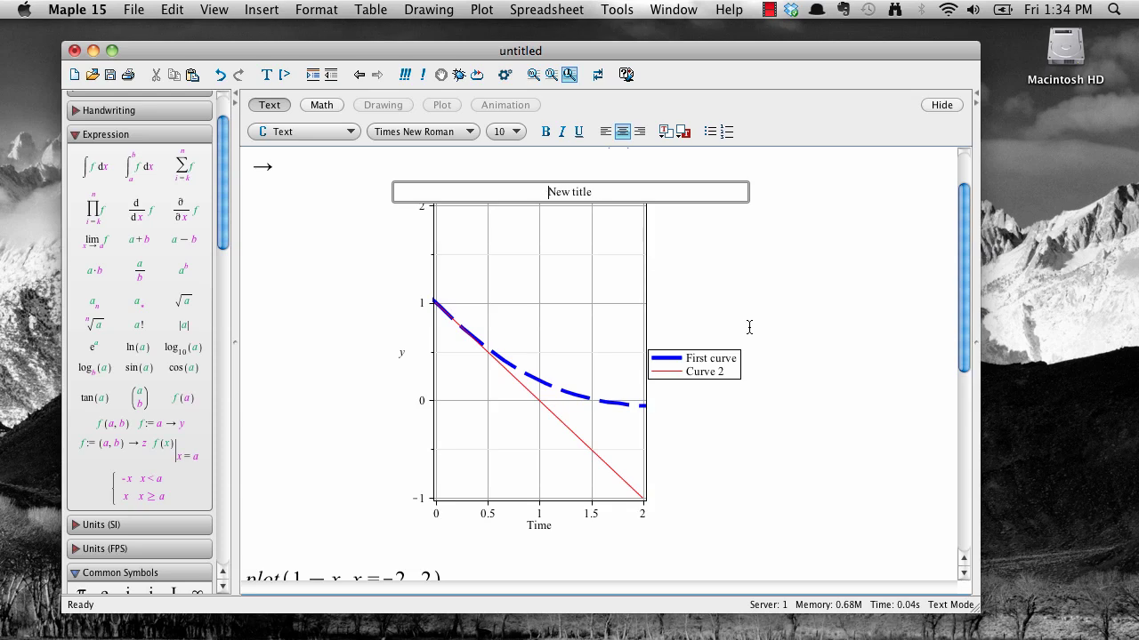
pyautogui.write('My graph')
pyautogui.moveTo(632, 195); pyautogui.dragTo(573, 192)
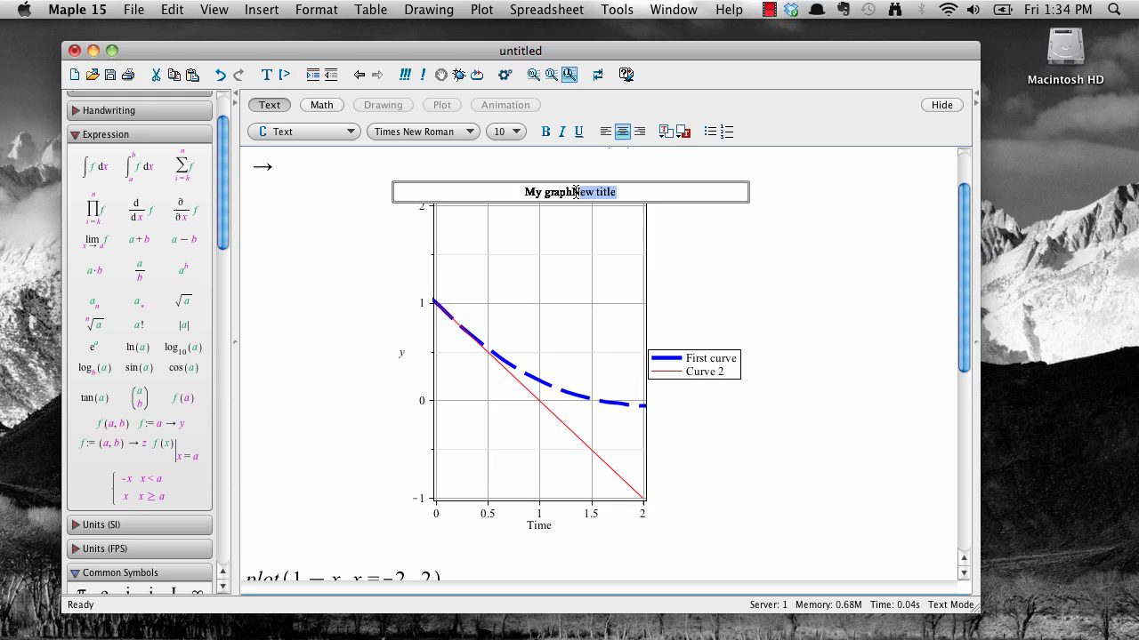
pyautogui.press('BackSpace')
pyautogui.click(592, 266)
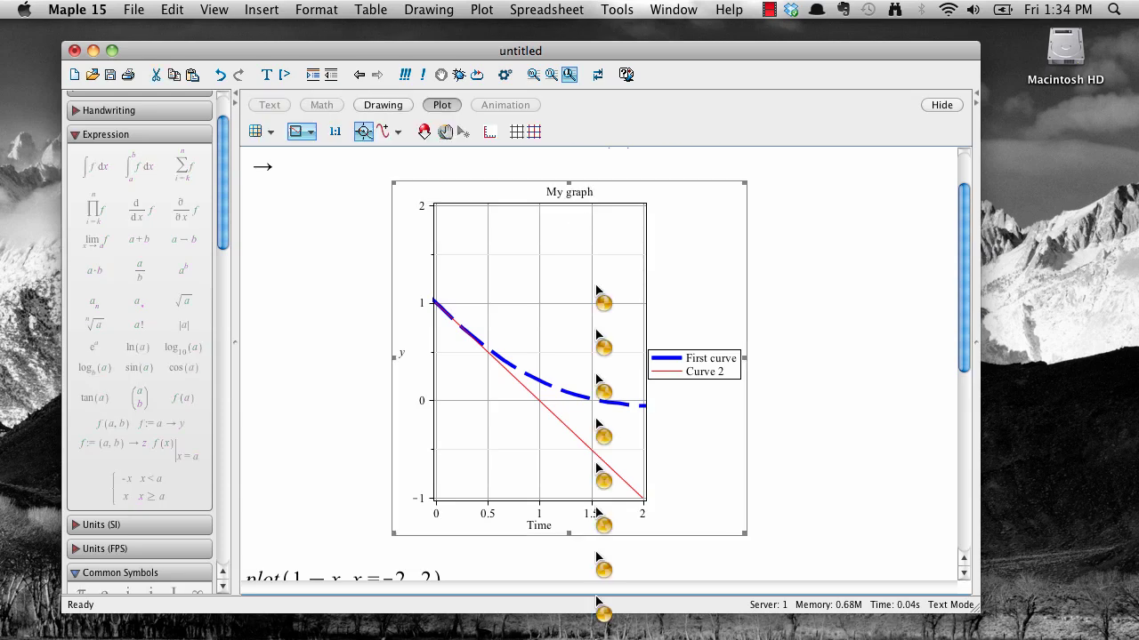
# Export the plot as a PNG image.
pyautogui.rightClick(596, 290)
pyautogui.moveTo(680, 594)
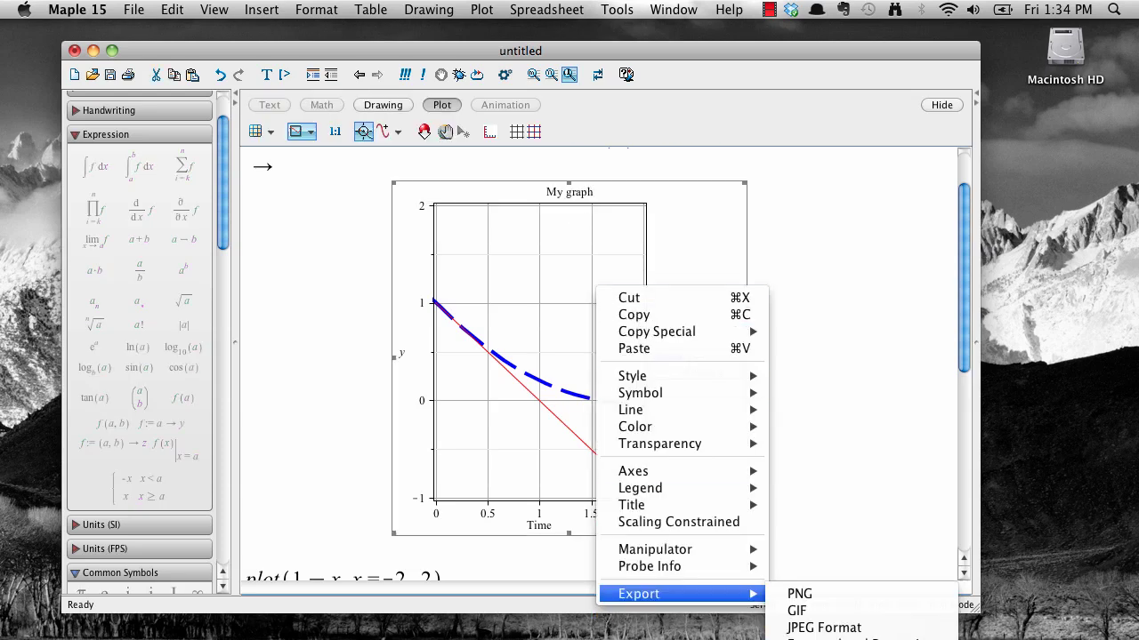
pyautogui.click(822, 596)
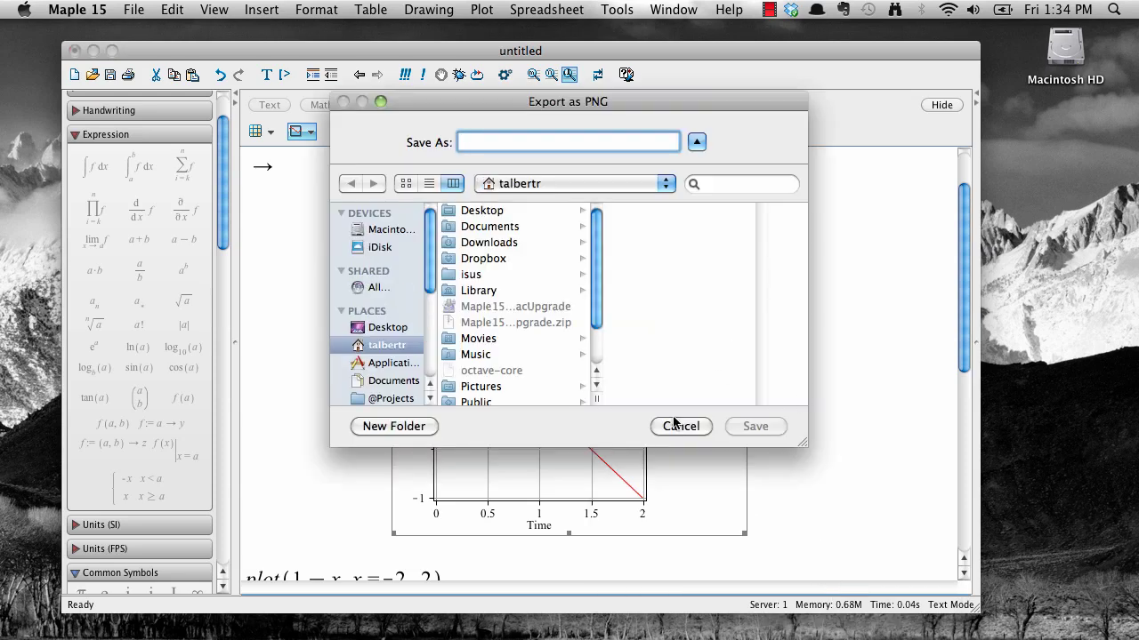